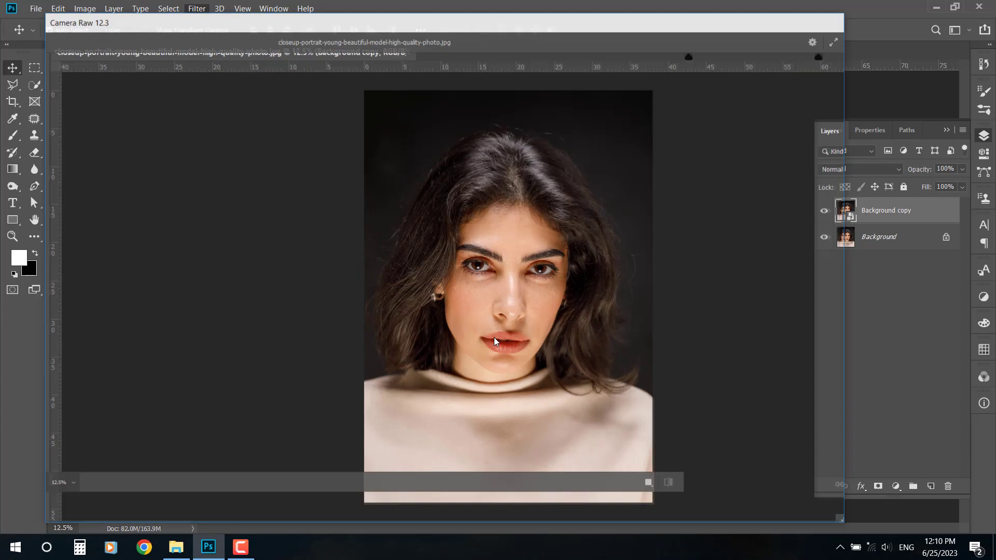
- Show a before/after comparison and set Contrast -23, Highlights -26, Shadows -36, Whites -54 and Blacks -17 in Camera Raw's Basic adjustments
{"action": "left_click", "coordinate": [650, 485]}
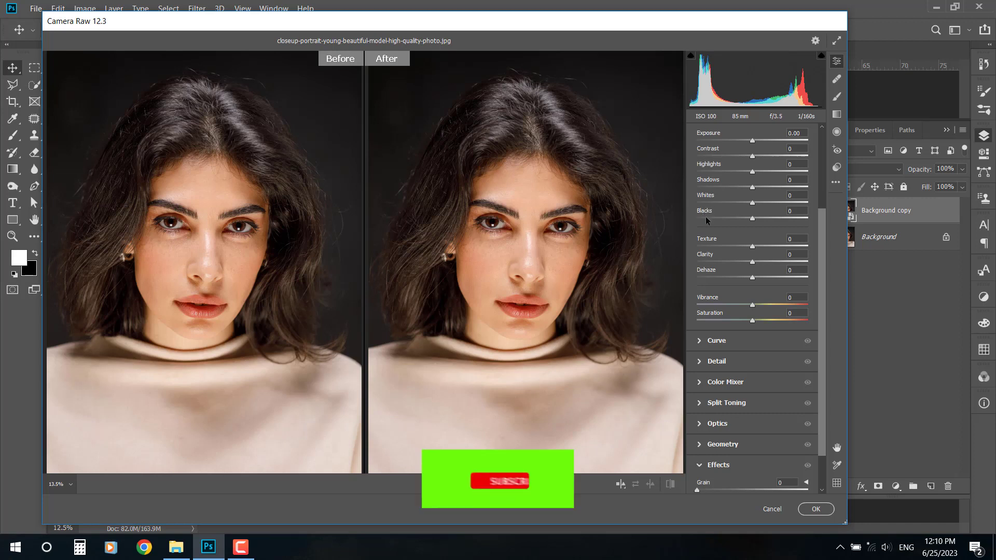
{"action": "scroll", "coordinate": [756, 146], "scroll_direction": "up", "scroll_amount": 2}
{"action": "left_click", "coordinate": [755, 229]}
{"action": "left_click_drag", "start_coordinate": [755, 229], "coordinate": [749, 292]}
{"action": "left_click", "coordinate": [752, 241]}
- Set Clarity to +20, Dehaze to +3, Vibrance to +18 and Saturation to +6
{"action": "mouse_move", "coordinate": [751, 334]}
{"action": "left_mouse_down"}
{"action": "mouse_move", "coordinate": [742, 333]}
{"action": "mouse_move", "coordinate": [762, 333]}
{"action": "mouse_move", "coordinate": [740, 345]}
{"action": "mouse_move", "coordinate": [757, 347]}
{"action": "left_mouse_up"}
{"action": "left_click", "coordinate": [753, 395]}
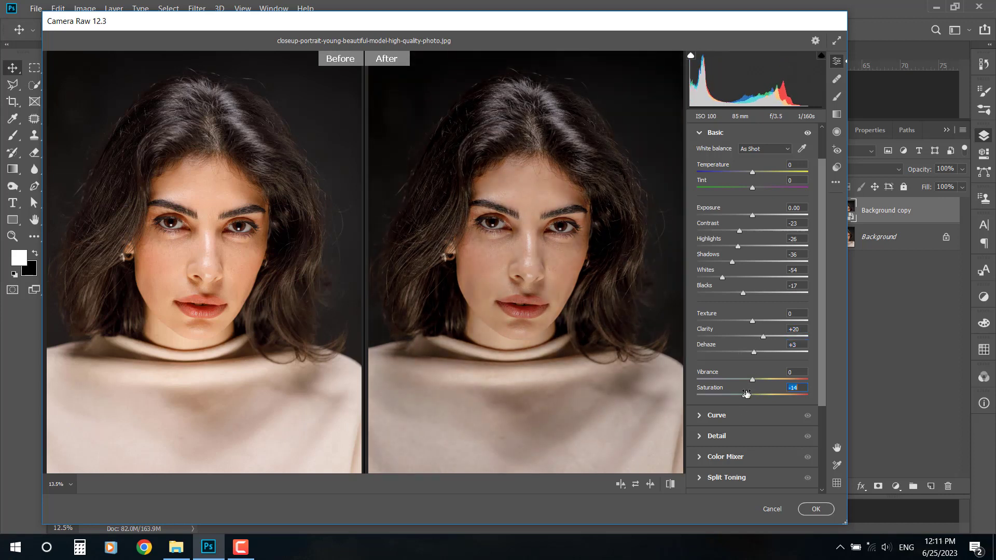
{"action": "mouse_move", "coordinate": [752, 377]}
{"action": "left_mouse_down"}
{"action": "mouse_move", "coordinate": [762, 379]}
{"action": "mouse_move", "coordinate": [759, 393]}
{"action": "left_mouse_up"}
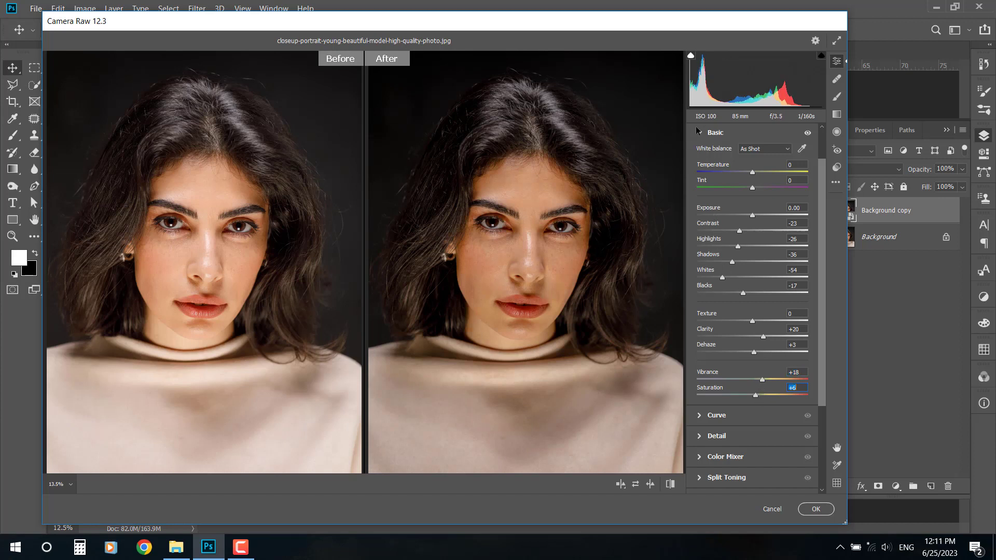
{"action": "left_click", "coordinate": [715, 133]}
- Adjust the parametric tone curve with Highlights -25, Lights -18 and Darks -9, and lower its Shadows slightly
{"action": "left_click", "coordinate": [716, 195]}
{"action": "left_click_drag", "start_coordinate": [751, 366], "coordinate": [749, 414]}
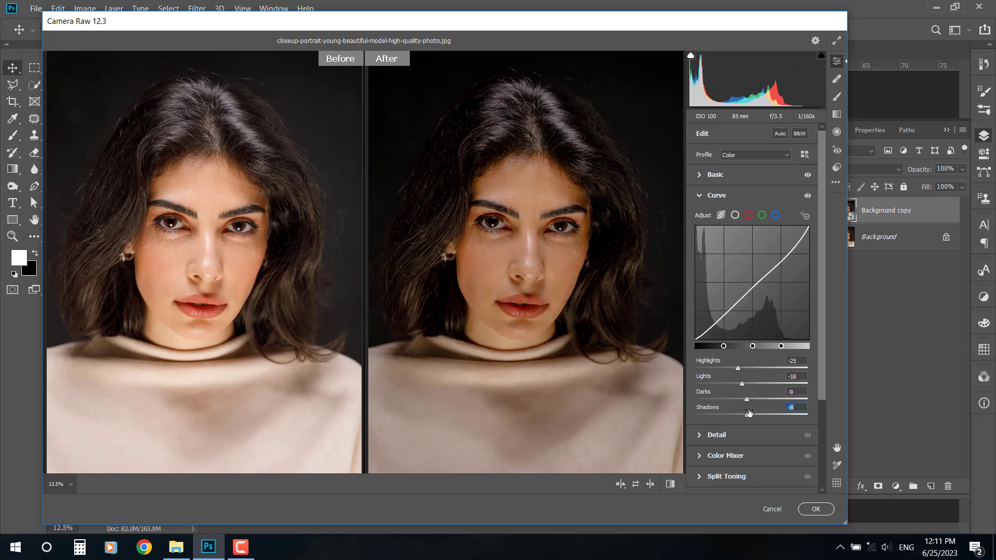
{"action": "left_click", "coordinate": [701, 196]}
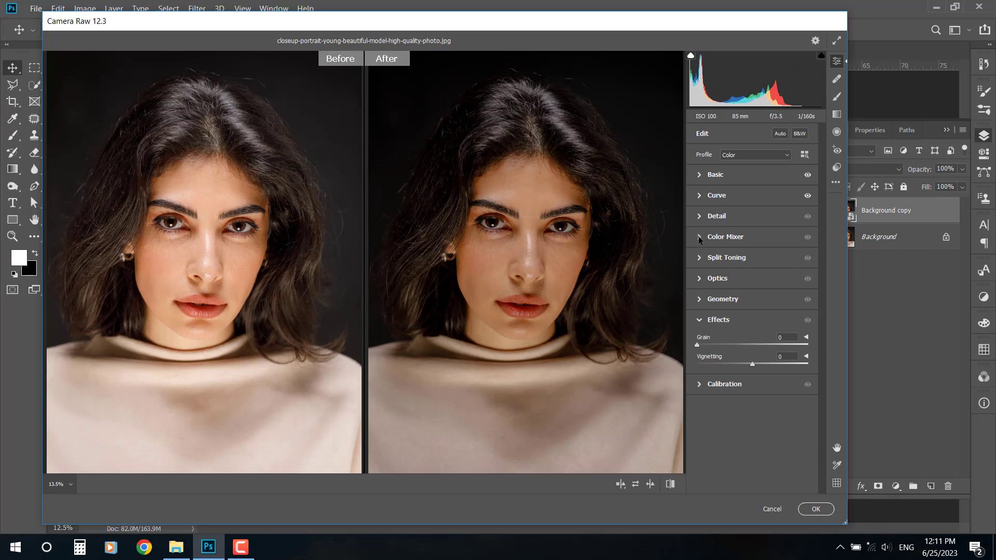
- Set Sharpening to 64 and Noise Reduction to 26, checking the effect on the face up close
{"action": "left_click", "coordinate": [700, 216]}
{"action": "left_click_drag", "start_coordinate": [701, 257], "coordinate": [725, 240]}
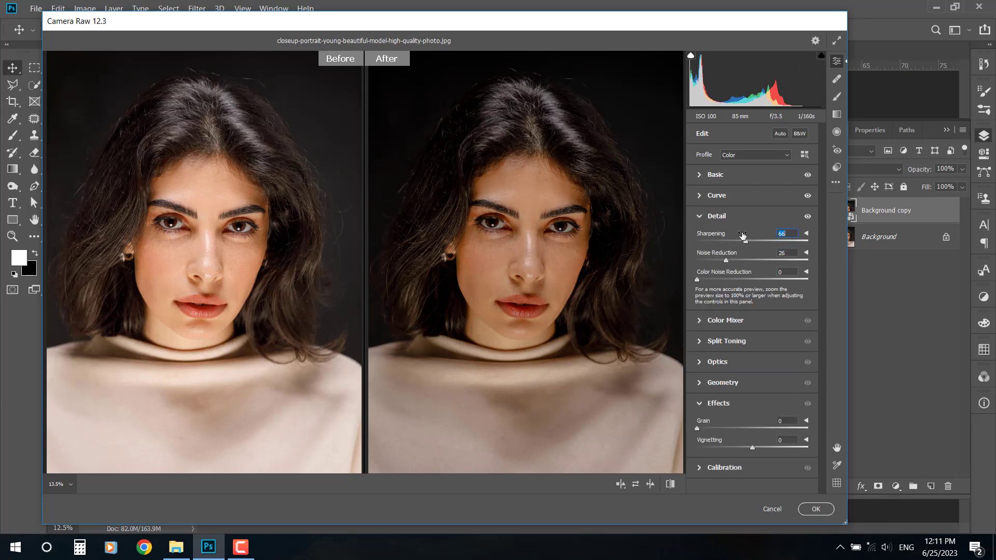
{"action": "scroll", "coordinate": [522, 269], "scroll_direction": "up", "scroll_amount": 5}
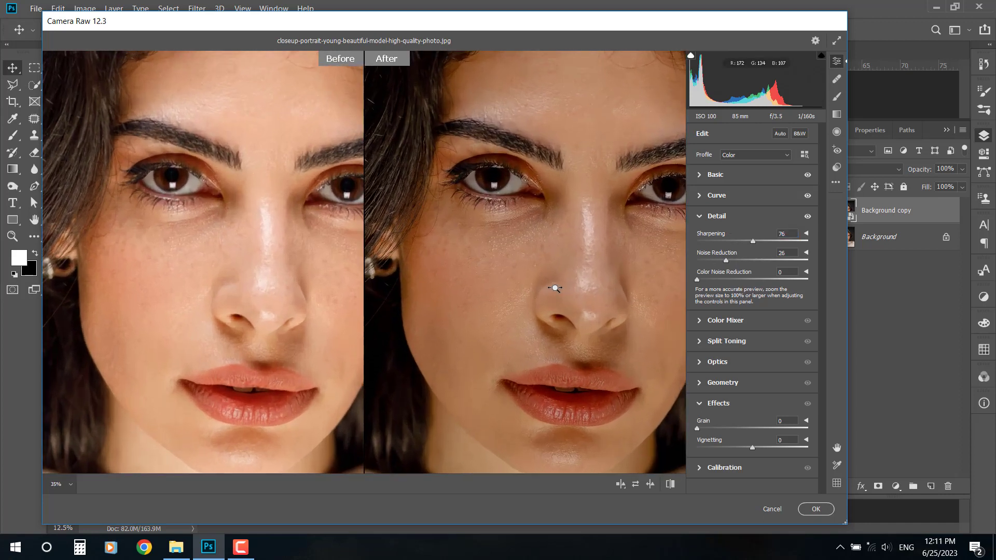
{"action": "left_click_drag", "start_coordinate": [752, 239], "coordinate": [831, 248]}
{"action": "left_click_drag", "start_coordinate": [767, 236], "coordinate": [751, 236]}
{"action": "left_click", "coordinate": [727, 260]}
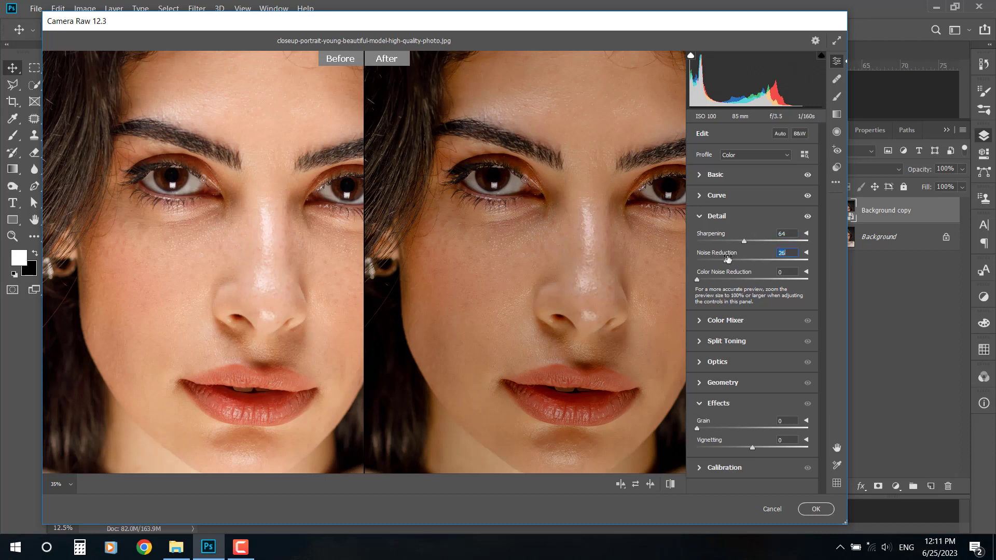
{"action": "left_click", "coordinate": [707, 217]}
{"action": "key", "text": "ctrl+0"}
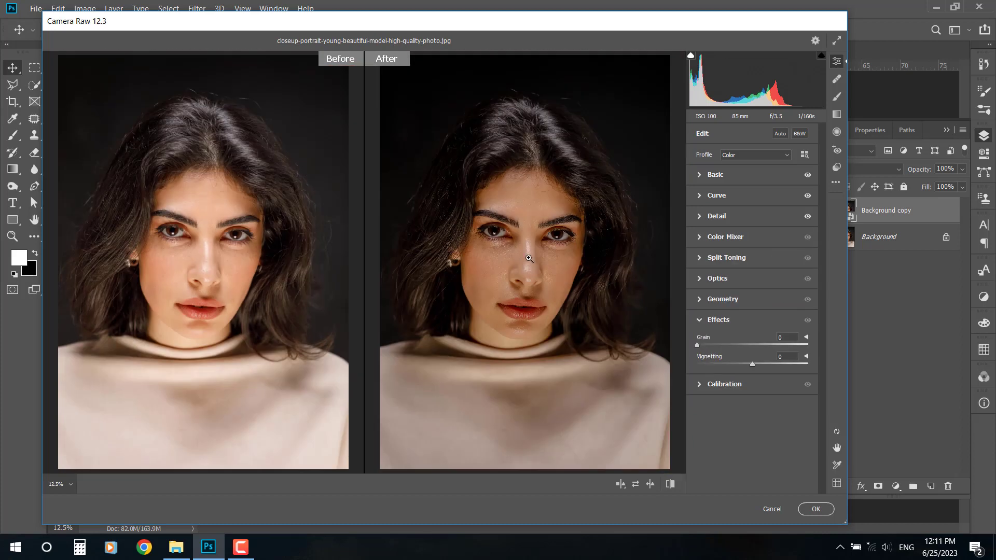
- In the Color Mixer, set Luminance to Reds -29, Oranges -6 and Yellows about -50, and adjust the luminance of the remaining colours
{"action": "left_click", "coordinate": [699, 319]}
{"action": "left_click", "coordinate": [703, 238]}
{"action": "left_click_drag", "start_coordinate": [752, 292], "coordinate": [729, 323]}
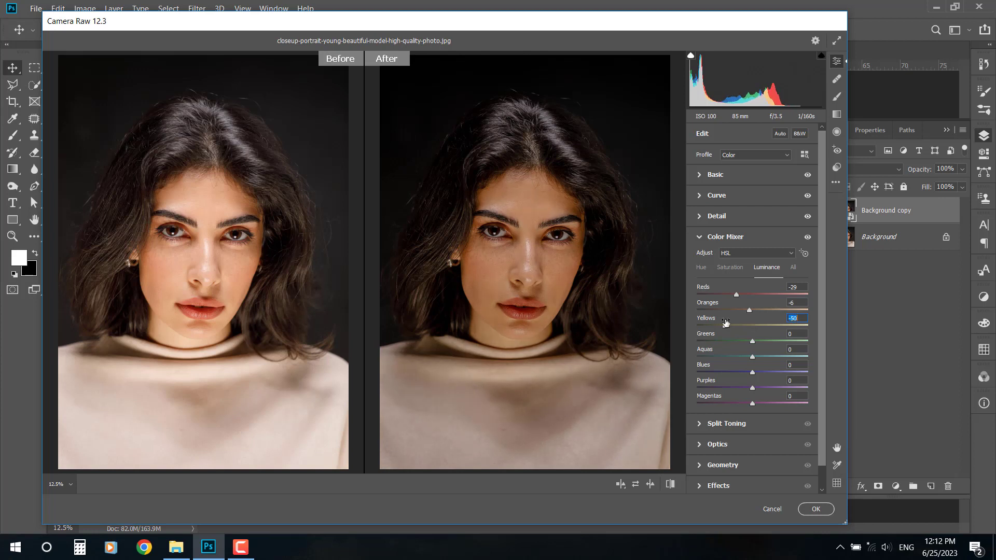
{"action": "left_click_drag", "start_coordinate": [753, 337], "coordinate": [719, 396]}
- Adjust the HSL saturation of the individual colours, from Reds through Magentas
{"action": "left_click", "coordinate": [730, 268]}
{"action": "left_click_drag", "start_coordinate": [752, 294], "coordinate": [742, 385]}
{"action": "left_click_drag", "start_coordinate": [753, 403], "coordinate": [757, 399]}
- Set the HSL hues to Reds -21, Oranges -1, Yellows -29, Greens +24, Aquas -33 and Blues -13
{"action": "left_click", "coordinate": [701, 267]}
{"action": "left_click_drag", "start_coordinate": [752, 294], "coordinate": [750, 369]}
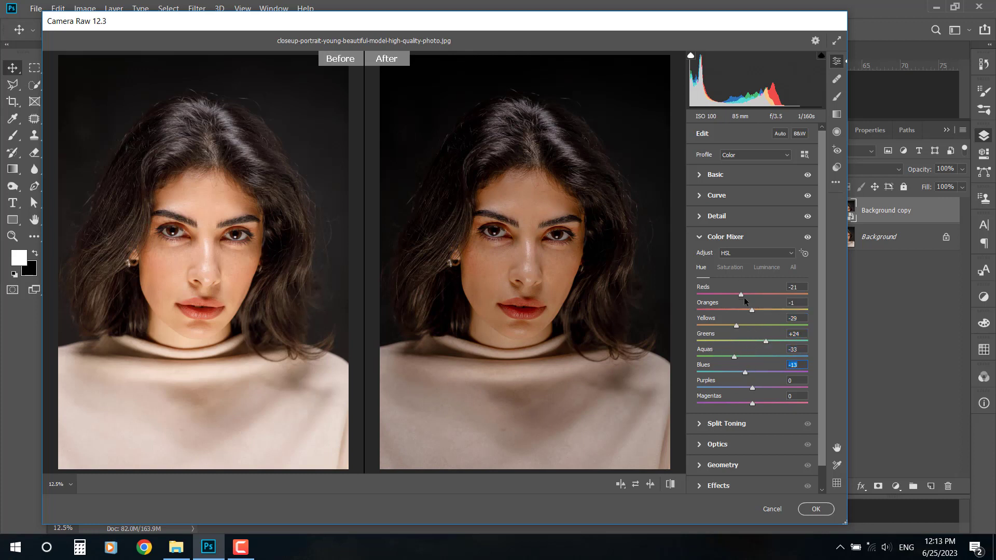
{"action": "left_click", "coordinate": [701, 238]}
- Split tone the photo with highlights at Hue 47, Saturation 26 and shadows at Hue 191, Saturation 12
{"action": "left_click", "coordinate": [700, 257]}
{"action": "left_click_drag", "start_coordinate": [698, 309], "coordinate": [723, 293]}
{"action": "left_click_drag", "start_coordinate": [698, 384], "coordinate": [721, 379]}
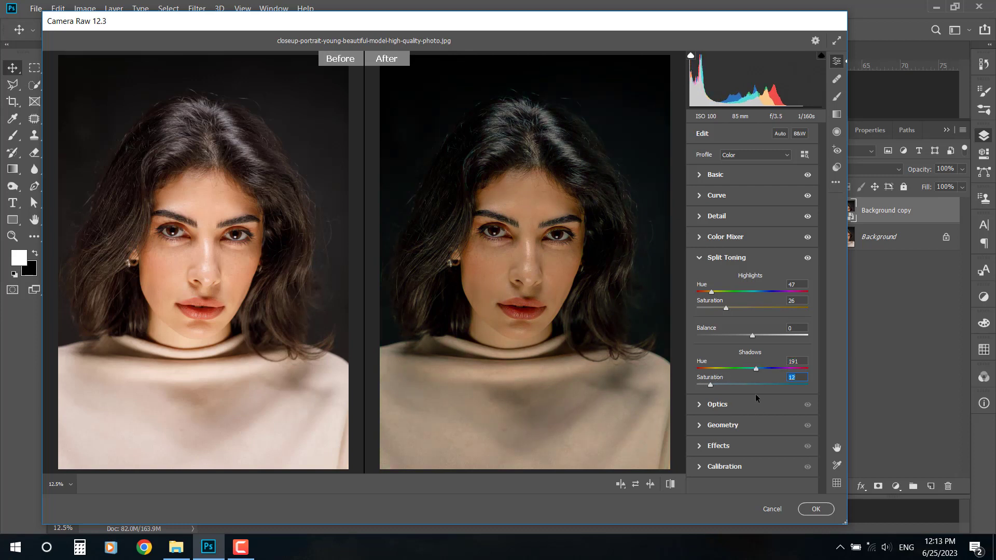
{"action": "left_click", "coordinate": [700, 257]}
- Set Vignetting to -42, apply the Camera Raw filter, and compare the portrait with and without it
{"action": "left_click", "coordinate": [718, 320]}
{"action": "left_click_drag", "start_coordinate": [752, 363], "coordinate": [728, 363]}
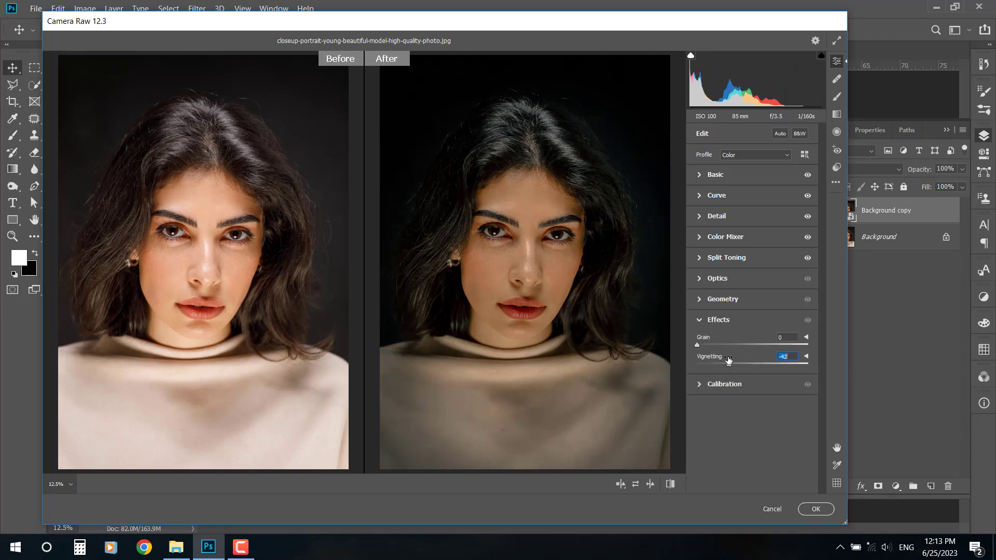
{"action": "left_click", "coordinate": [699, 320]}
{"action": "left_click", "coordinate": [816, 509]}
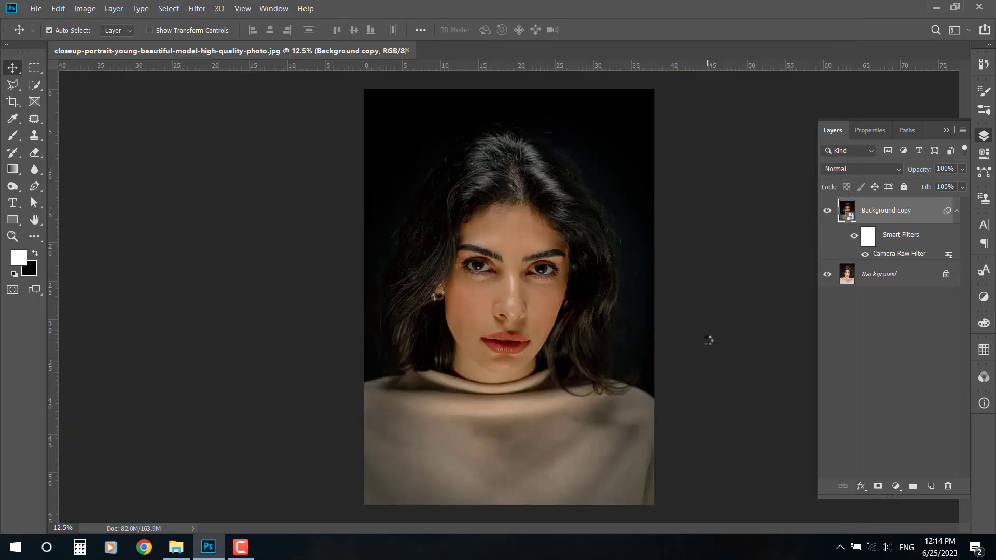
{"action": "left_click", "coordinate": [854, 237]}
{"action": "left_click", "coordinate": [854, 236]}
{"action": "left_click", "coordinate": [854, 236]}
{"action": "left_click", "coordinate": [854, 237]}
- Use Face-Aware Liquify on the portrait to increase the nose height and narrow the nose width
{"action": "left_click", "coordinate": [197, 8]}
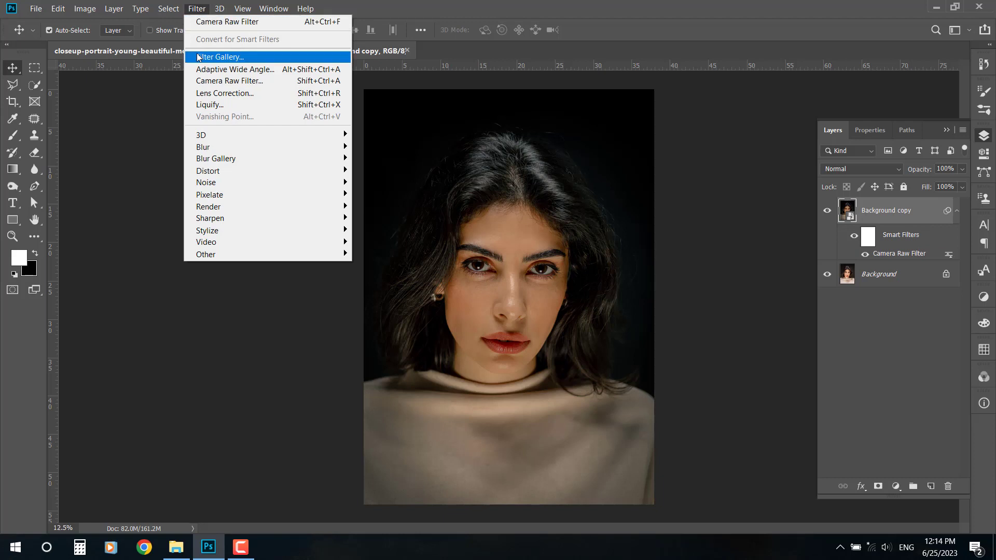
{"action": "left_click", "coordinate": [210, 105]}
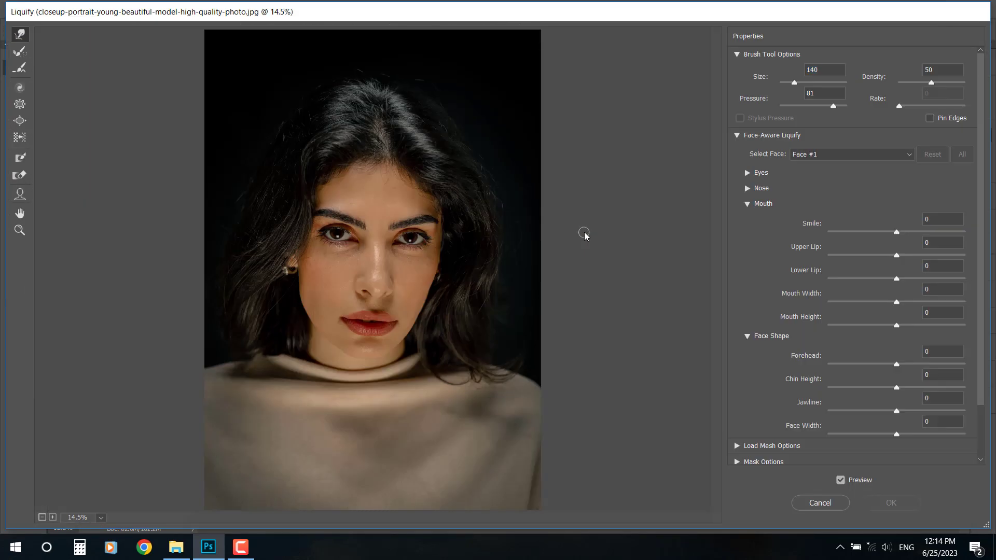
{"action": "left_click", "coordinate": [747, 204]}
{"action": "left_click", "coordinate": [747, 173]}
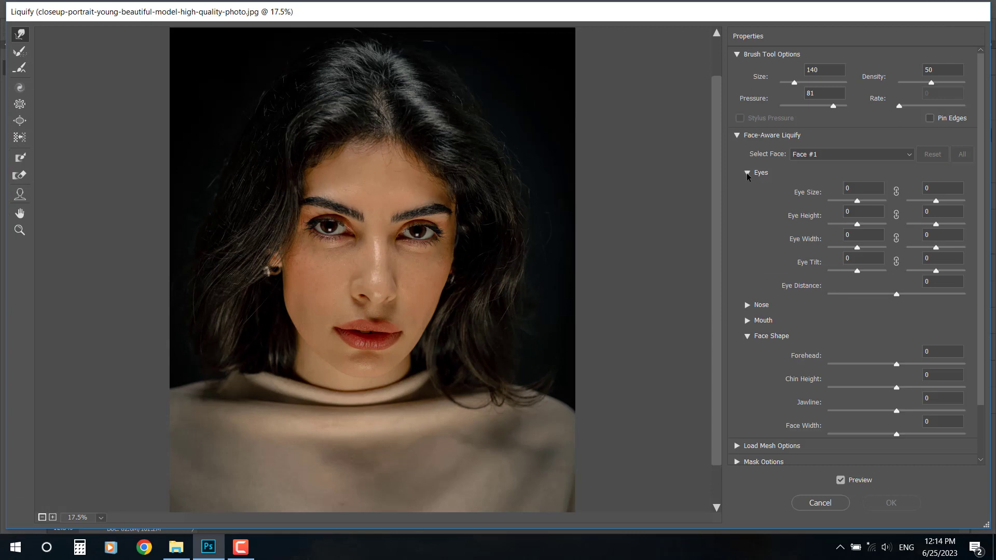
{"action": "left_click", "coordinate": [747, 174]}
{"action": "left_click", "coordinate": [747, 188]}
{"action": "left_click_drag", "start_coordinate": [896, 239], "coordinate": [840, 241]}
{"action": "left_click_drag", "start_coordinate": [897, 216], "coordinate": [916, 219]}
{"action": "left_click", "coordinate": [840, 239]}
{"action": "left_click", "coordinate": [748, 188]}
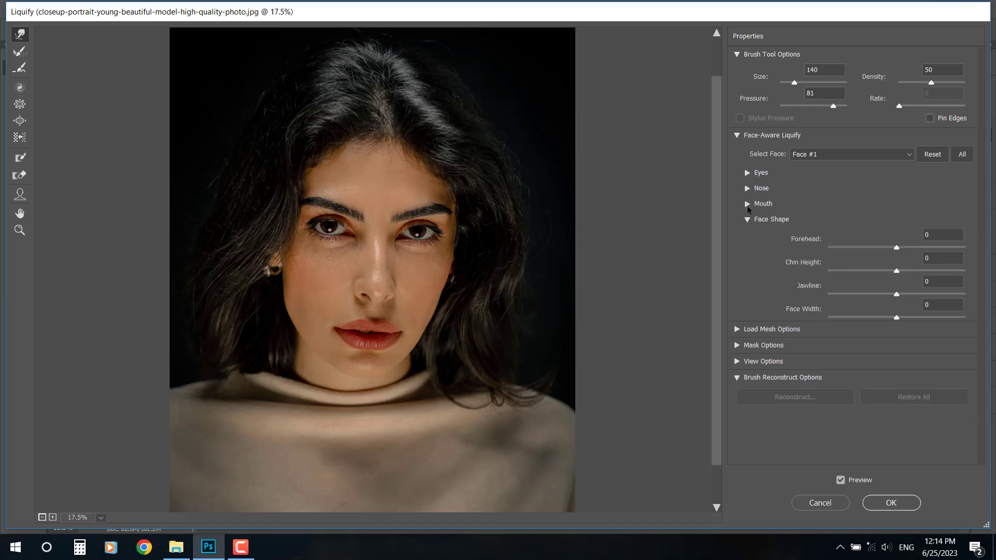
- Reshape the mouth with Smile 2, Upper Lip -35, Lower Lip 34, Mouth Width -27 and Mouth Height -23
{"action": "left_click", "coordinate": [748, 203]}
{"action": "left_click", "coordinate": [897, 233]}
{"action": "left_click_drag", "start_coordinate": [897, 234], "coordinate": [881, 326]}
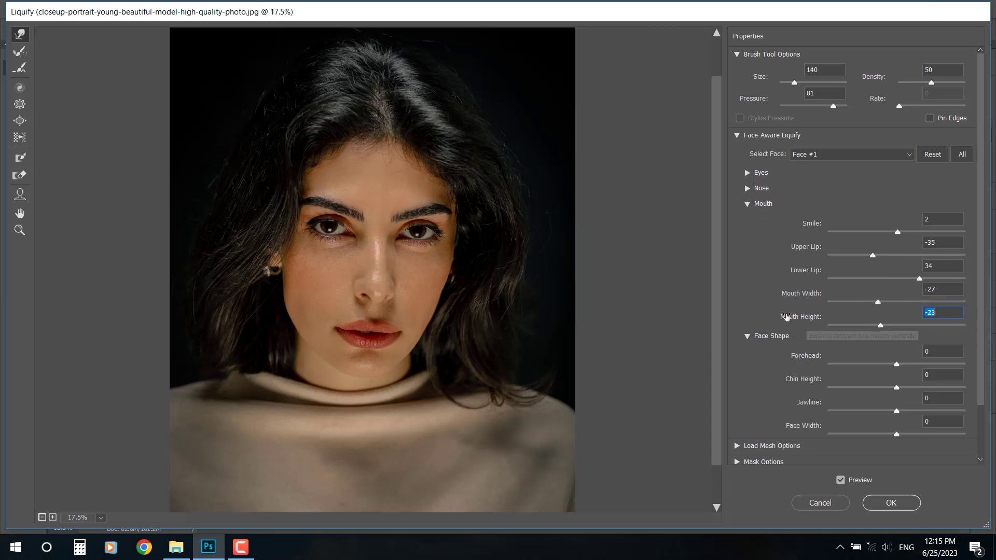
{"action": "left_click", "coordinate": [748, 203]}
- Reshape the face with Forehead -61 and Chin Height -71, and adjust the jawline and face width
{"action": "left_click_drag", "start_coordinate": [898, 245], "coordinate": [848, 272]}
{"action": "left_click_drag", "start_coordinate": [896, 294], "coordinate": [911, 315]}
{"action": "left_click", "coordinate": [748, 219]}
- Raise Smile to 9 and compare the whole portrait with the Liquify preview off and on
{"action": "left_click", "coordinate": [747, 204]}
{"action": "left_click_drag", "start_coordinate": [896, 232], "coordinate": [901, 233]}
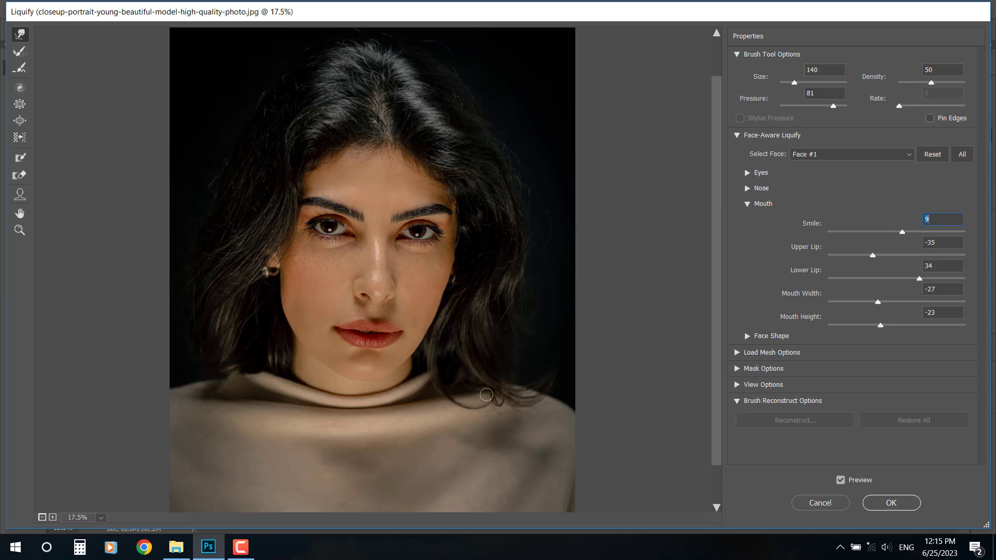
{"action": "key", "text": "ctrl+minus"}
{"action": "key", "text": "ctrl+minus"}
{"action": "left_click", "coordinate": [840, 480]}
{"action": "left_click", "coordinate": [840, 480]}
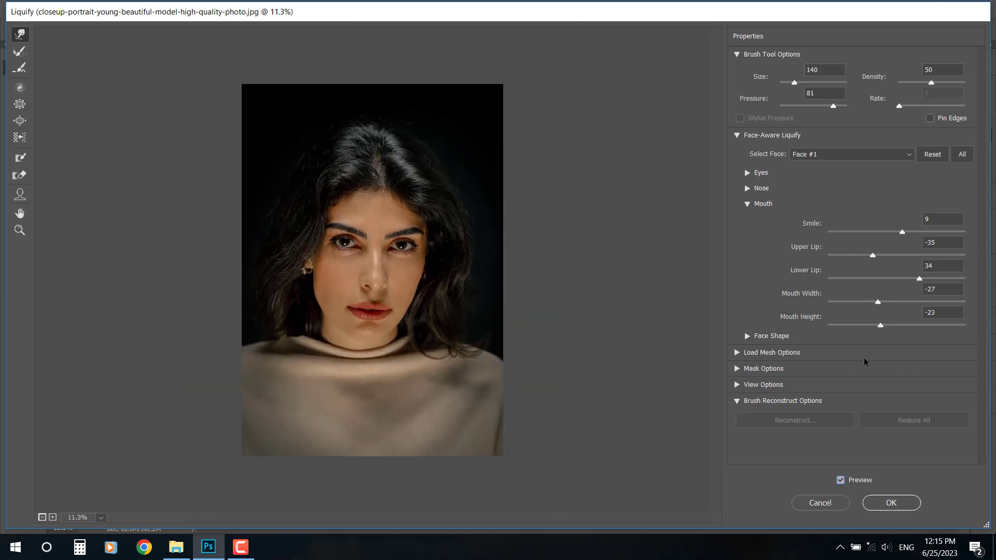
- Set Face Width to -7 and Jawline to about 3, compare using the preview, and apply the Liquify filter
{"action": "left_click", "coordinate": [748, 204]}
{"action": "left_click", "coordinate": [748, 219]}
{"action": "left_click_drag", "start_coordinate": [906, 318], "coordinate": [902, 295]}
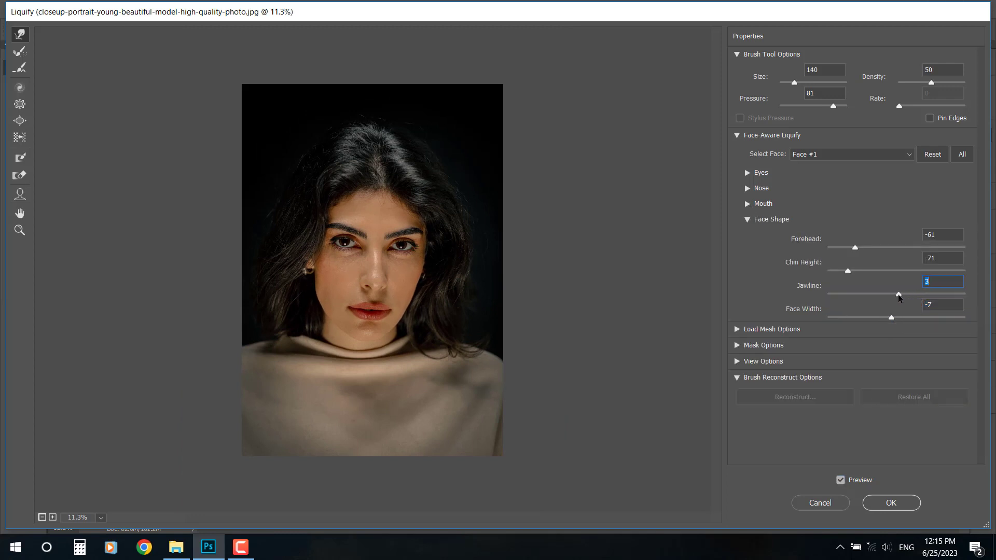
{"action": "left_click", "coordinate": [841, 481]}
{"action": "left_click", "coordinate": [841, 481]}
{"action": "left_click", "coordinate": [841, 481]}
{"action": "left_click", "coordinate": [841, 481]}
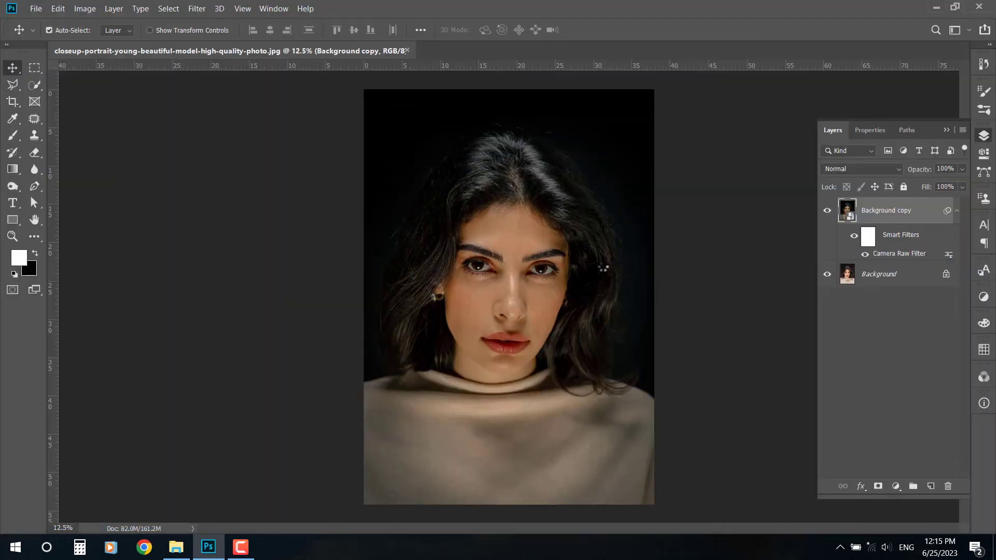
- Compare the portrait with its smart filters hidden and shown, leaving them visible
{"action": "left_click", "coordinate": [854, 237]}
{"action": "left_click", "coordinate": [854, 237]}
{"action": "left_click", "coordinate": [854, 237]}
{"action": "left_click", "coordinate": [855, 237]}
{"action": "left_click", "coordinate": [854, 237]}
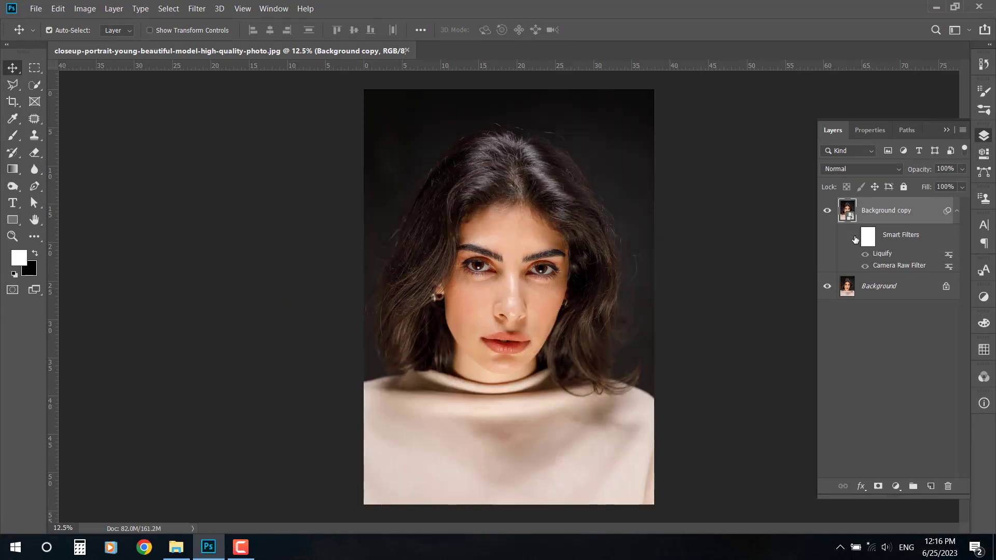
{"action": "left_click", "coordinate": [854, 238]}
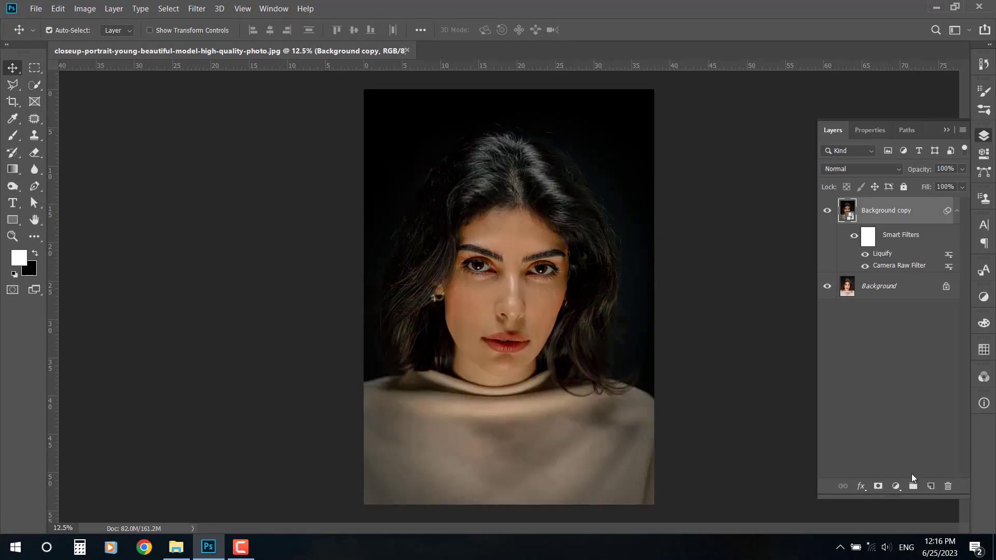
- Add a brightening Curves adjustment layer with a point at Input 88, Output 143, and invert its mask to black
{"action": "left_click", "coordinate": [895, 486]}
{"action": "left_click", "coordinate": [918, 323]}
{"action": "left_click_drag", "start_coordinate": [898, 252], "coordinate": [887, 244]}
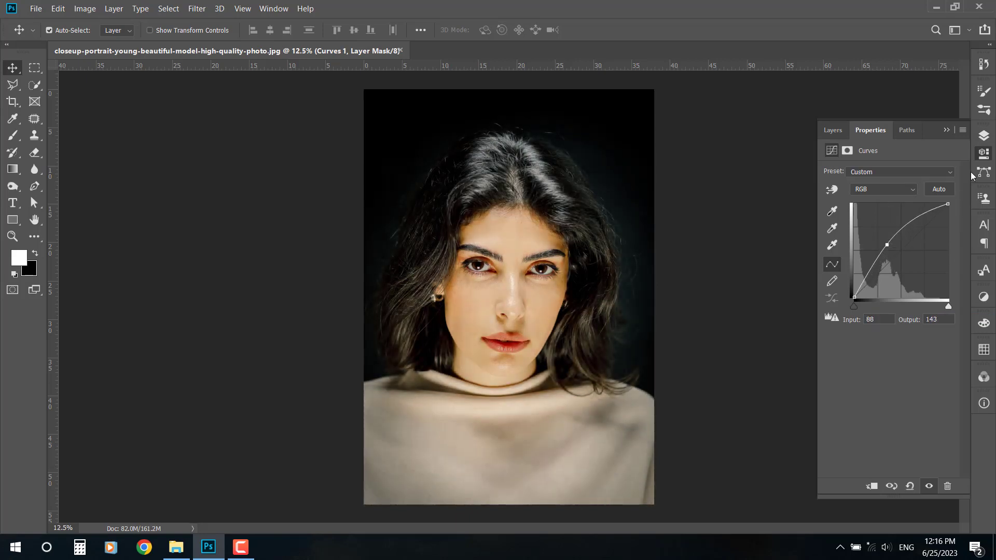
{"action": "left_click", "coordinate": [984, 136]}
{"action": "key", "text": "ctrl+i"}
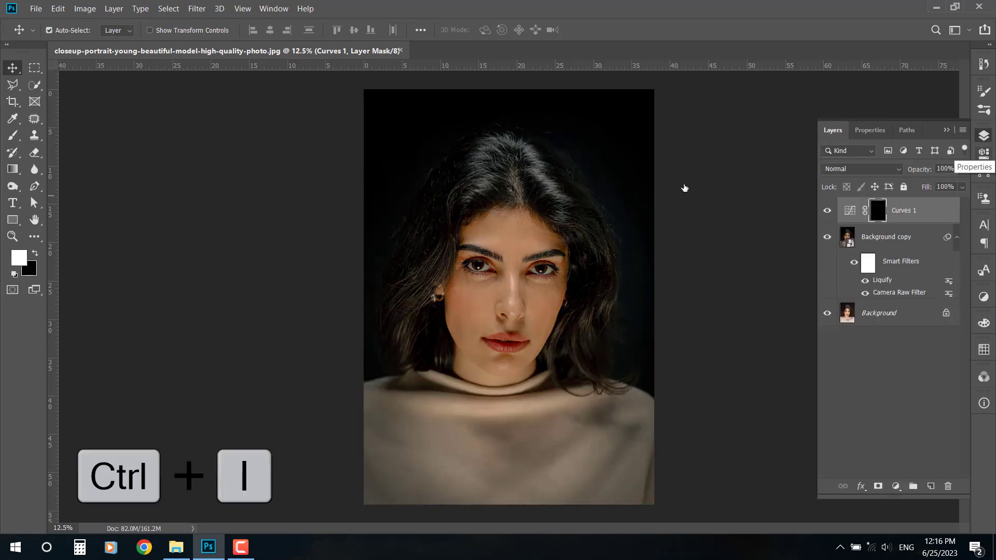
- Select a light-cone trapezoid from above the head down to the collar with the Polygonal Lasso, invert the mask inside it, and deselect
{"action": "key", "text": "l"}
{"action": "left_click", "coordinate": [478, 85]}
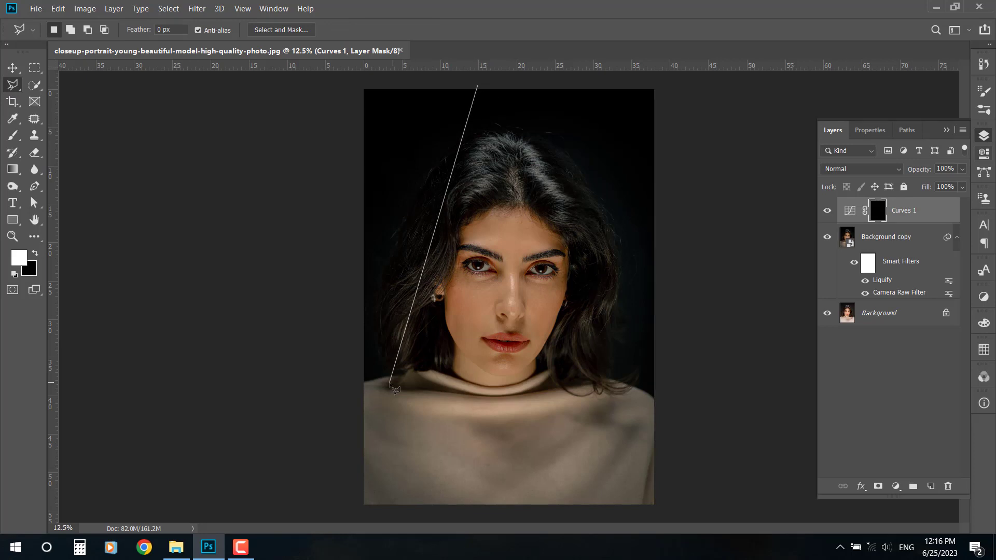
{"action": "left_click", "coordinate": [634, 383]}
{"action": "left_click", "coordinate": [568, 82]}
{"action": "left_click", "coordinate": [478, 84]}
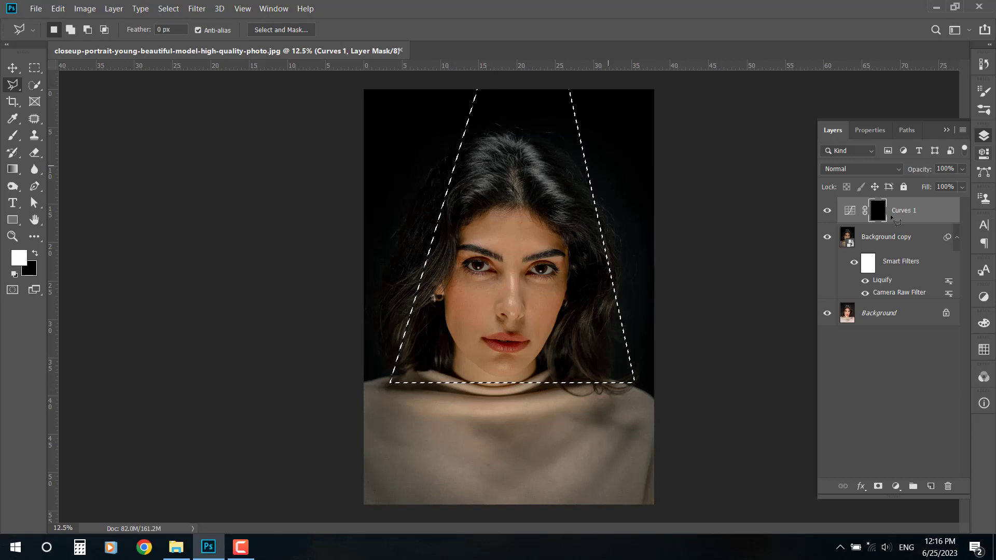
{"action": "key", "text": "ctrl+i"}
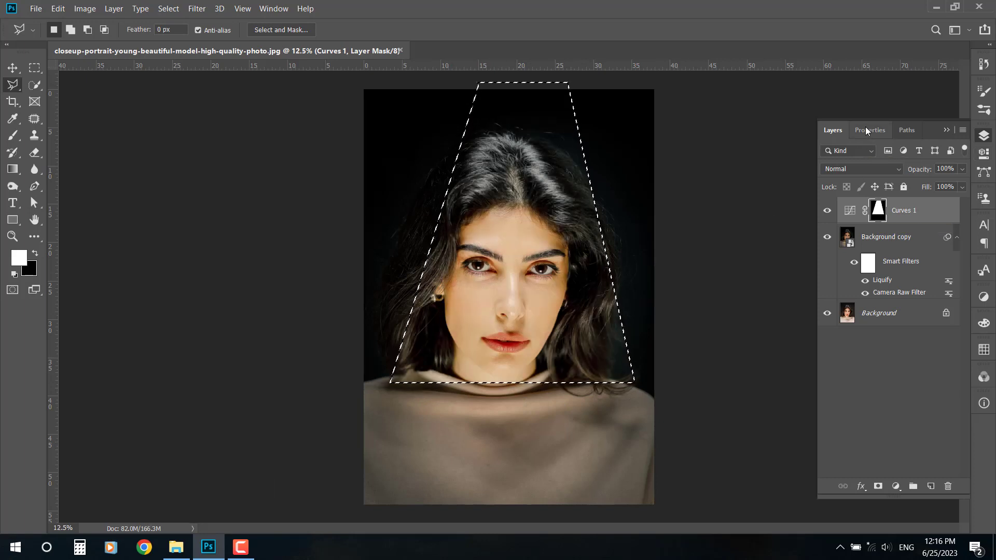
{"action": "key", "text": "ctrl+d"}
{"action": "left_click", "coordinate": [13, 69]}
- Feather the Curves layer's mask to soften the hard edge of the light cone
{"action": "scroll", "coordinate": [519, 390], "scroll_direction": "up", "scroll_amount": 6}
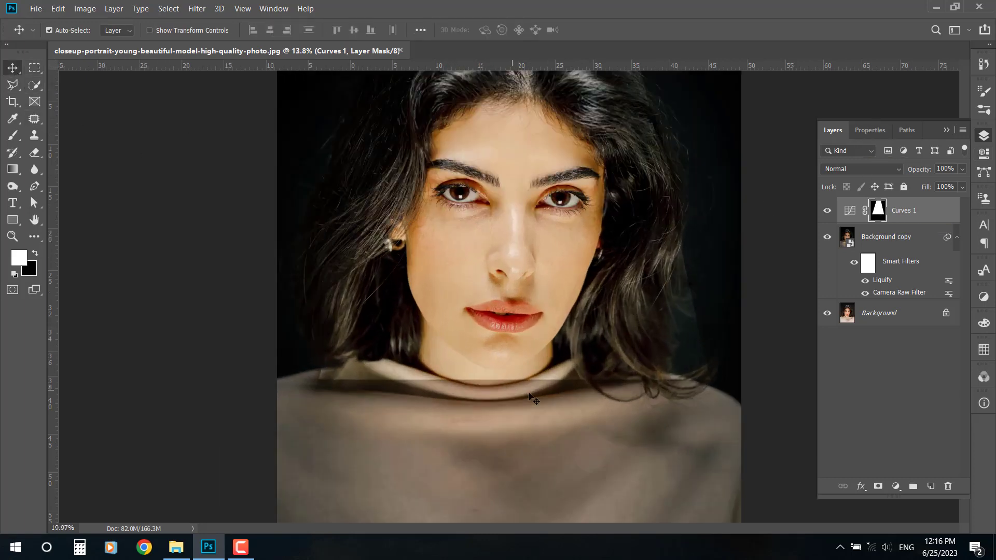
{"action": "left_click", "coordinate": [875, 130]}
{"action": "left_click", "coordinate": [847, 151]}
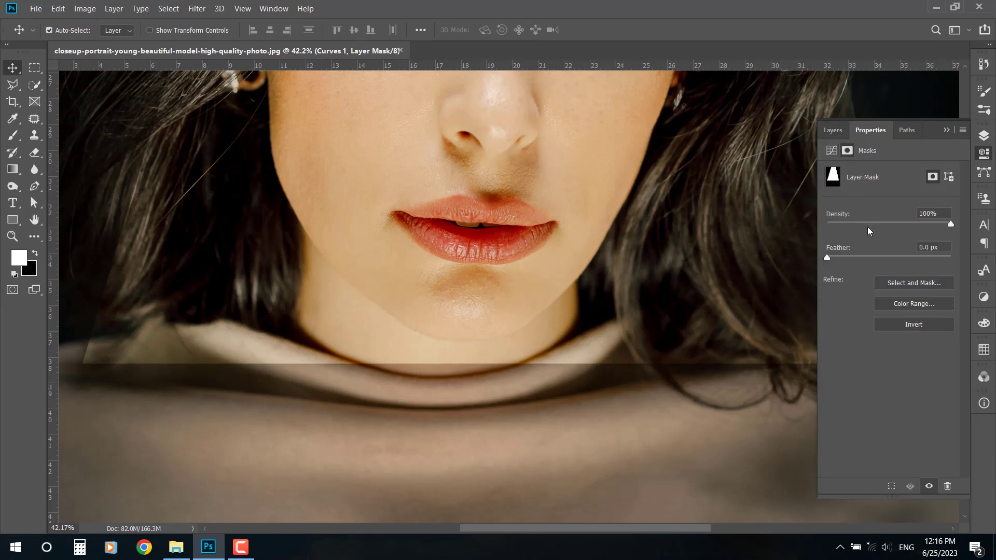
{"action": "left_click_drag", "start_coordinate": [829, 257], "coordinate": [905, 260]}
{"action": "left_click", "coordinate": [833, 131]}
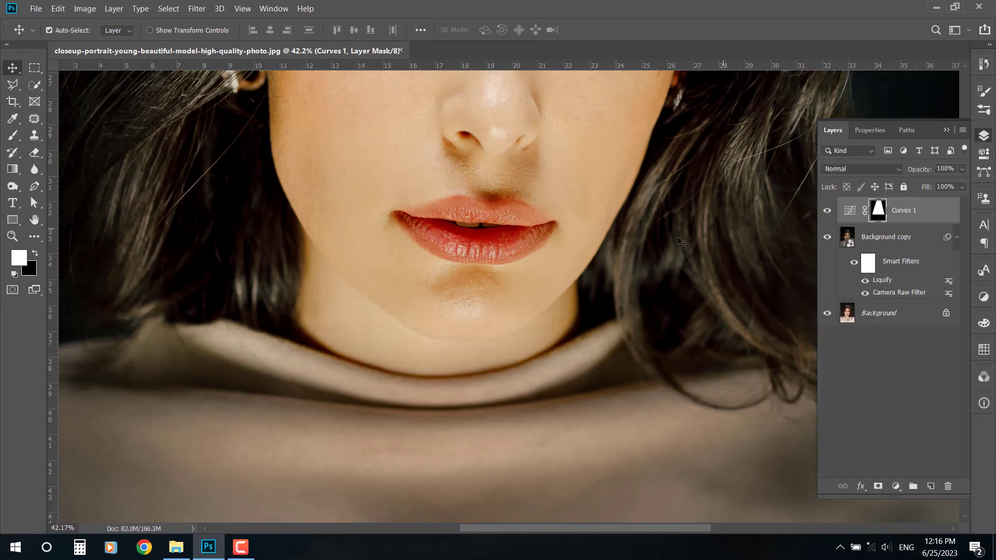
- Reduce the Curves layer's Fill to 28%
{"action": "key", "text": "ctrl+0"}
{"action": "left_click", "coordinate": [962, 188]}
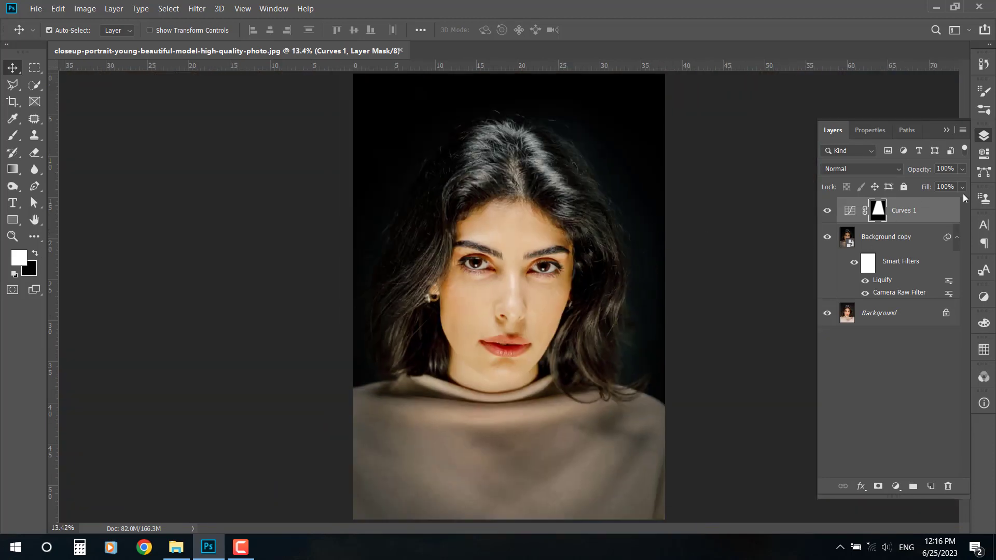
{"action": "left_click_drag", "start_coordinate": [938, 201], "coordinate": [919, 202]}
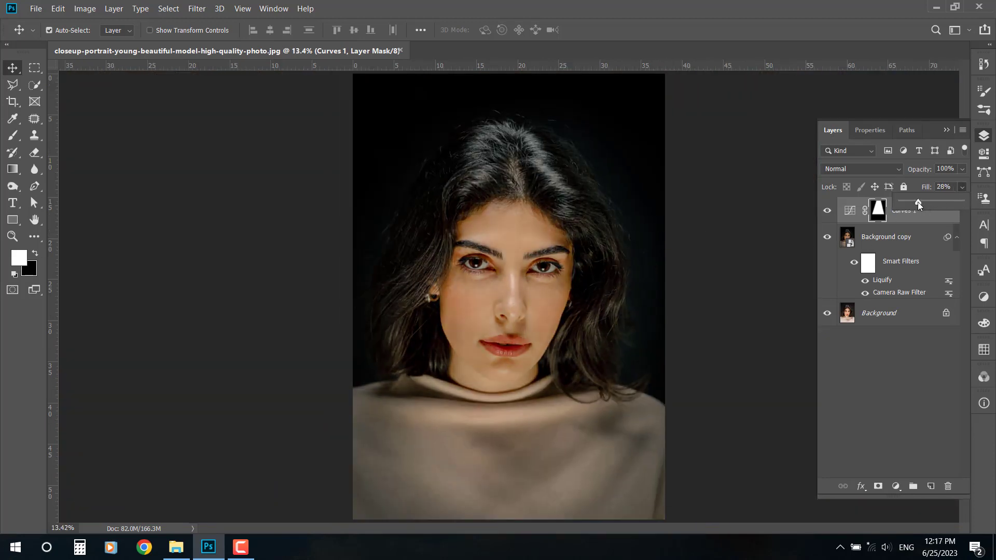
- Set the light-cone Curves layer to 73% Opacity and 26% Fill, and compare the portrait with and without it
{"action": "left_click", "coordinate": [962, 170]}
{"action": "left_click", "coordinate": [995, 415]}
{"action": "left_click", "coordinate": [832, 214]}
{"action": "left_click", "coordinate": [832, 215]}
{"action": "left_click", "coordinate": [831, 214]}
{"action": "left_click", "coordinate": [832, 214]}
{"action": "left_click", "coordinate": [832, 215]}
{"action": "left_click", "coordinate": [832, 214]}
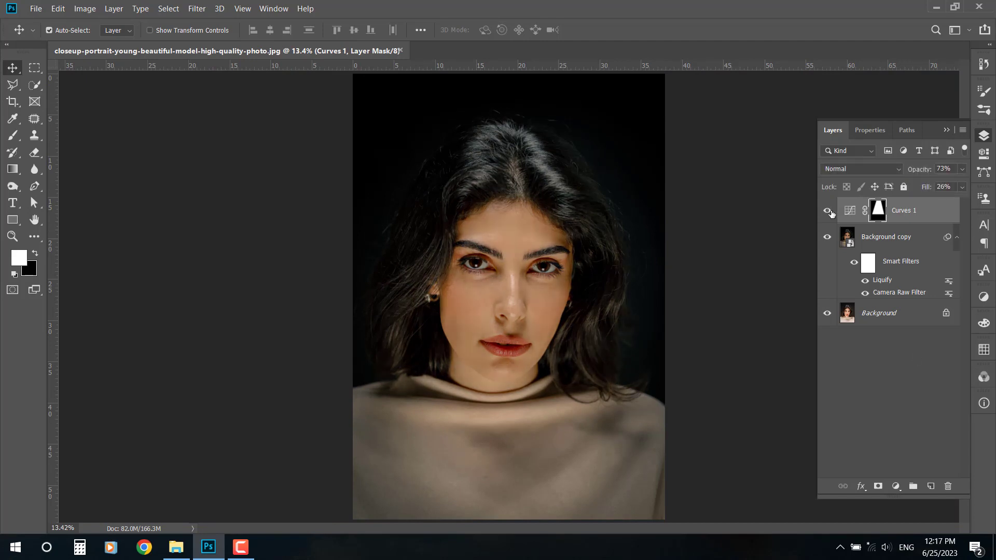
{"action": "left_click", "coordinate": [828, 213]}
{"action": "left_click", "coordinate": [828, 213]}
- Add a new layer and paint a straight white highlight down the nose bridge with a soft 175 px brush
{"action": "scroll", "coordinate": [545, 289], "scroll_direction": "up", "scroll_amount": 5}
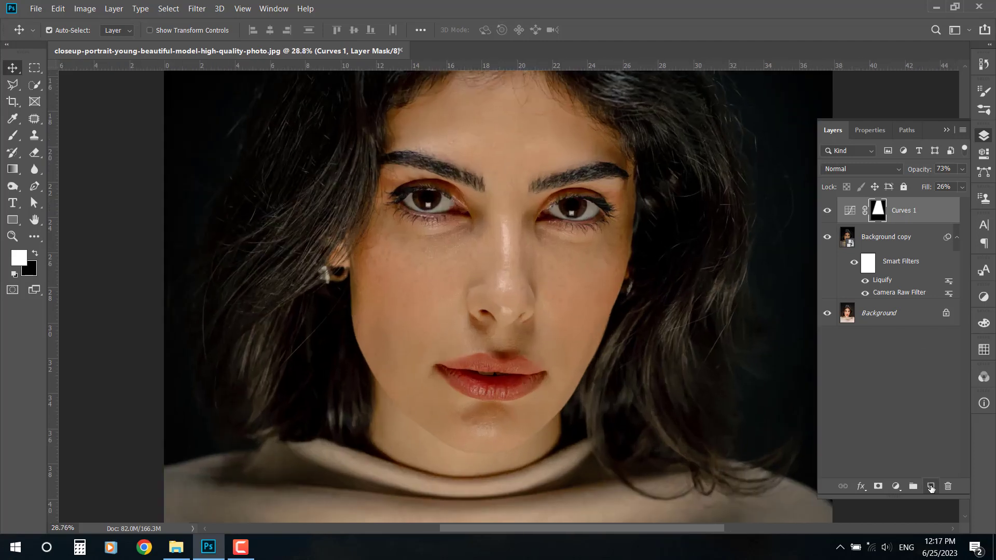
{"action": "left_click", "coordinate": [931, 486]}
{"action": "key", "text": "b"}
{"action": "scroll", "coordinate": [506, 210], "scroll_direction": "up", "scroll_amount": 3}
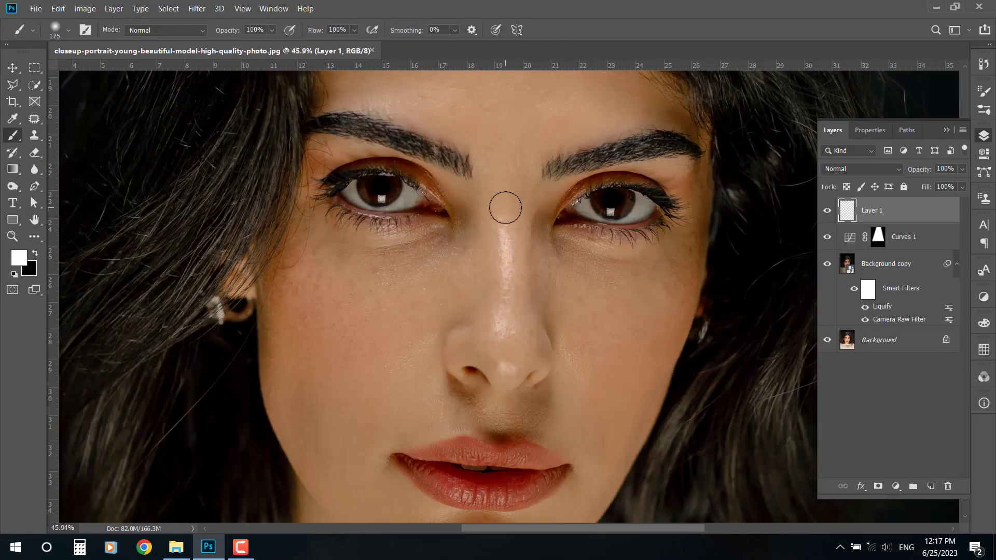
{"action": "left_click", "coordinate": [505, 205]}
{"action": "left_click", "coordinate": [509, 342], "text": "shift"}
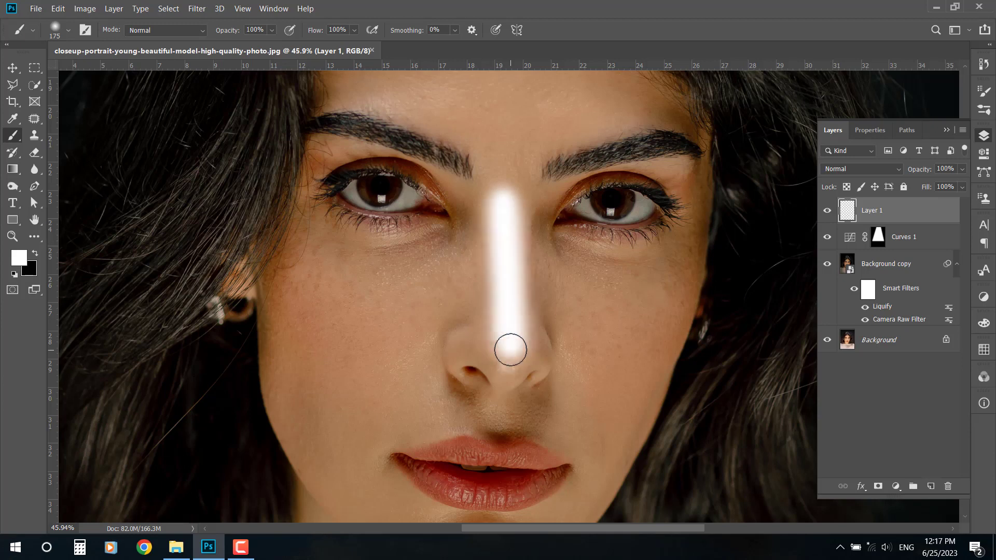
- Blend the nose highlight into the skin by splitting its Blend If Underlying Layer black slider to 157 / 255
{"action": "double_click", "coordinate": [960, 214]}
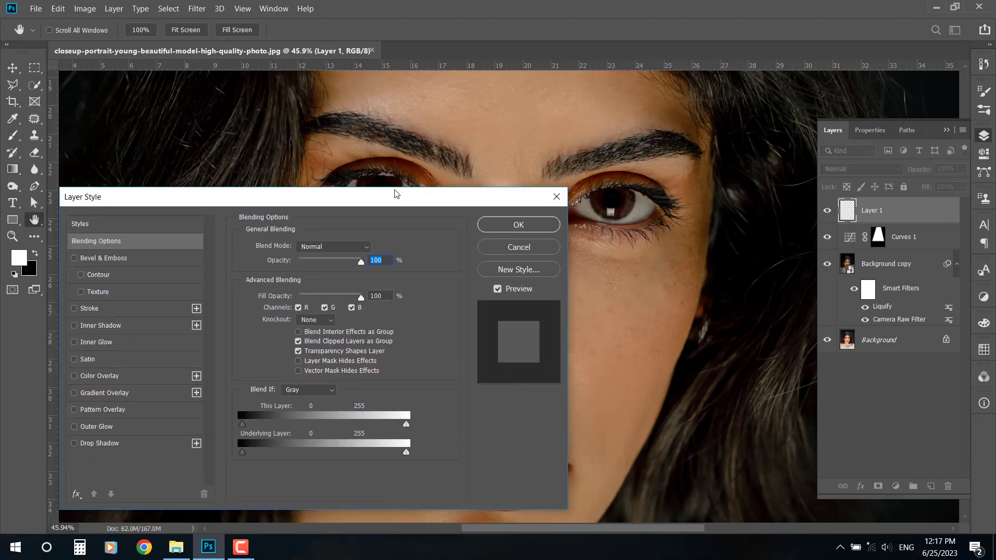
{"action": "left_click_drag", "start_coordinate": [277, 375], "coordinate": [257, 377]}
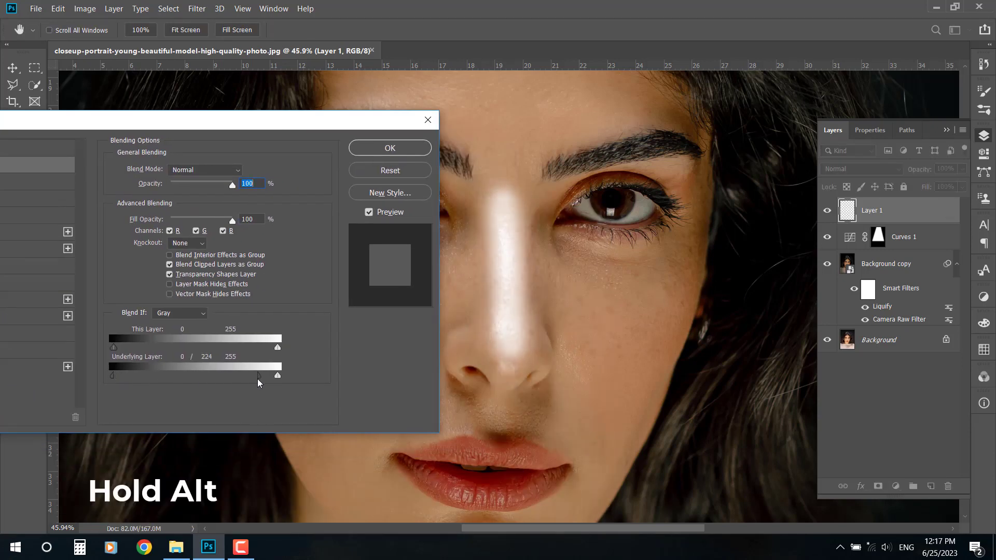
{"action": "left_click_drag", "start_coordinate": [148, 375], "coordinate": [283, 376]}
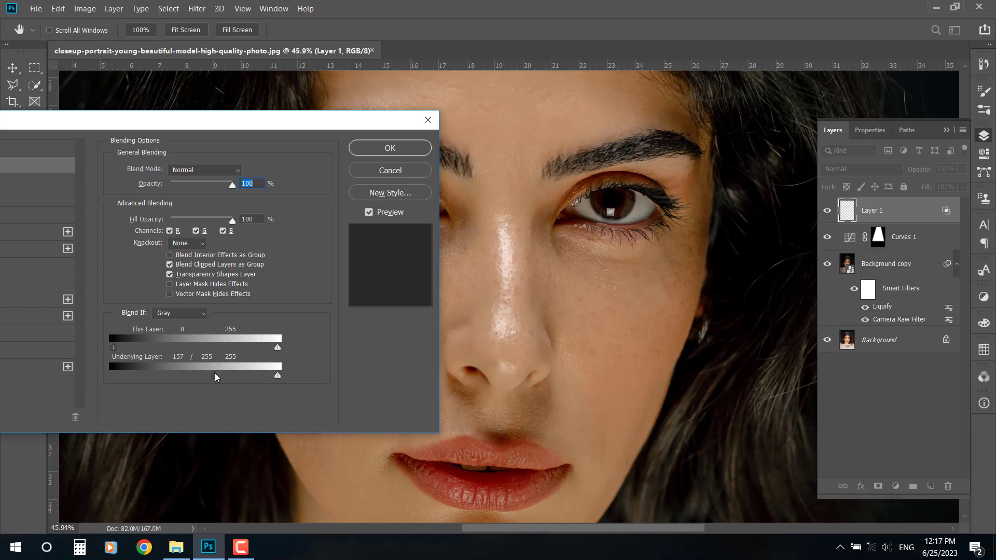
{"action": "key", "text": "Return"}
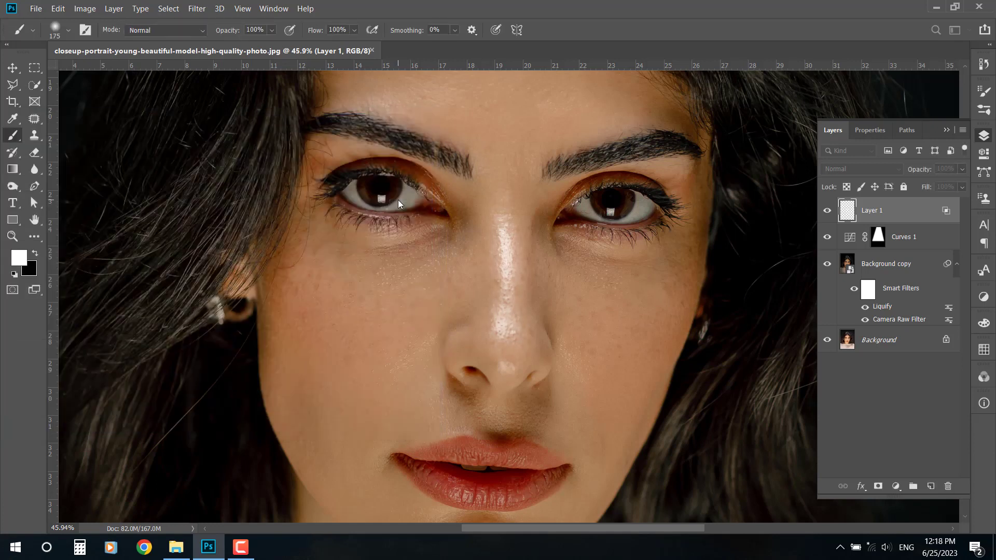
- Reduce the nose highlight layer to 72% Fill and 77% Opacity, and compare the portrait with and without it
{"action": "key", "text": "ctrl+0"}
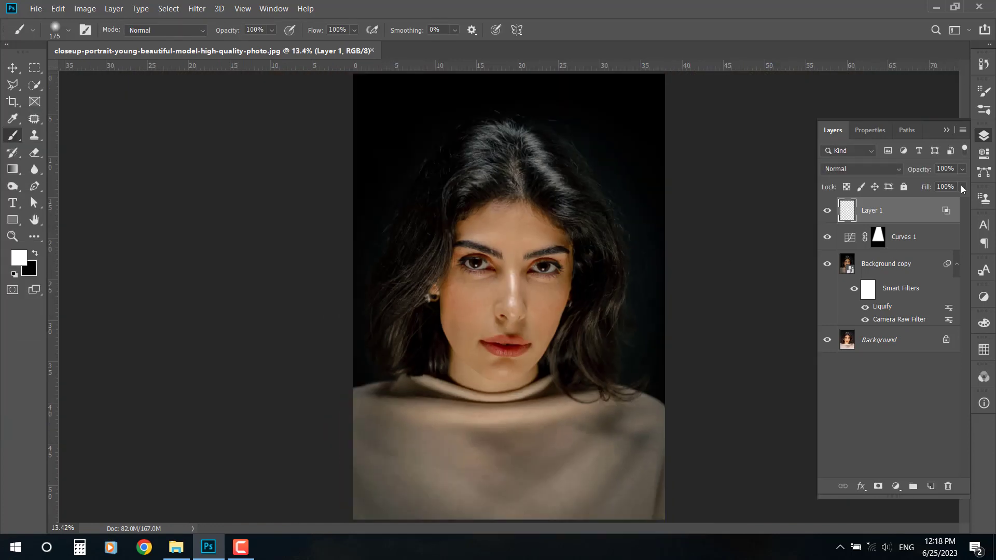
{"action": "left_click", "coordinate": [962, 187]}
{"action": "left_click_drag", "start_coordinate": [938, 201], "coordinate": [949, 184]}
{"action": "left_click", "coordinate": [963, 169]}
{"action": "left_click", "coordinate": [983, 436]}
{"action": "left_click", "coordinate": [828, 211]}
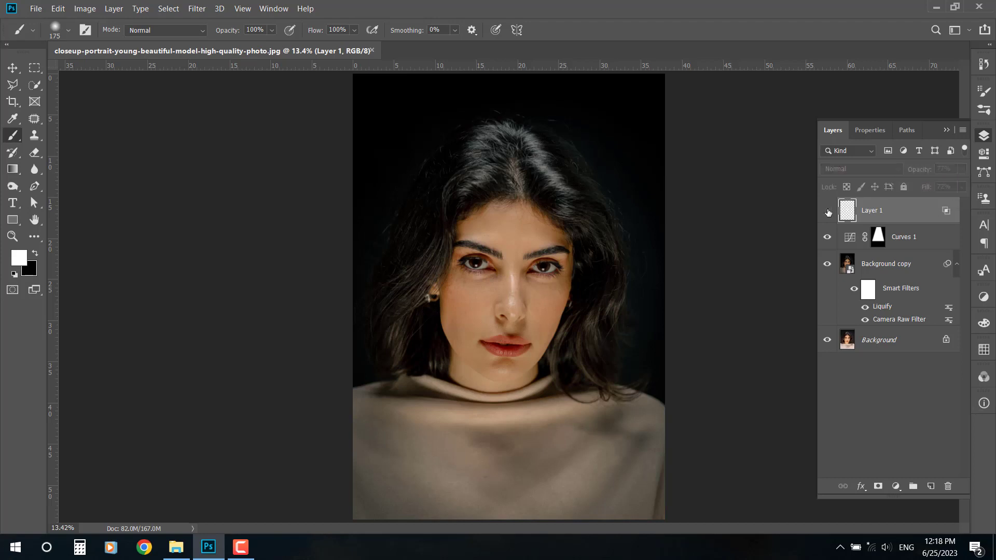
{"action": "left_click", "coordinate": [828, 211]}
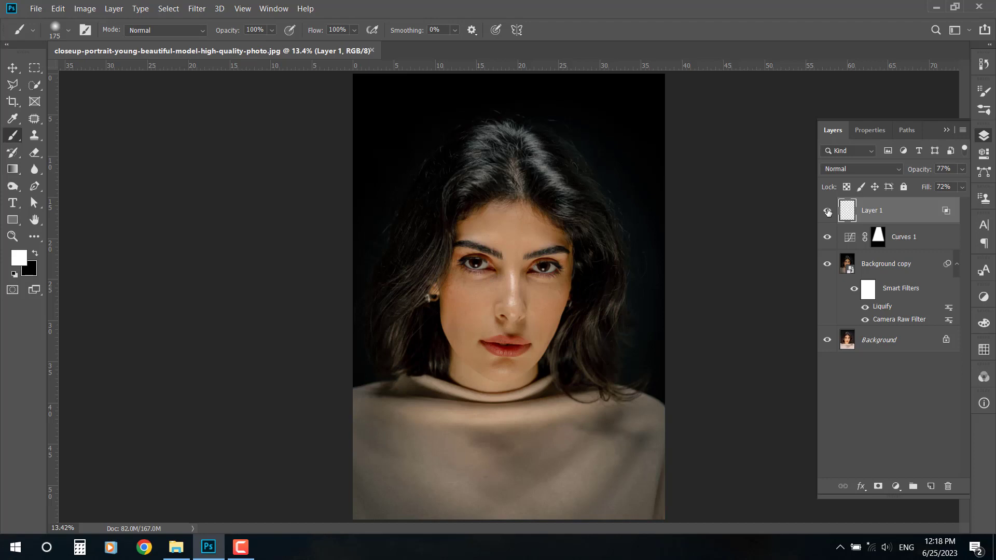
- Add a new layer and paint soft white highlight strokes across the lower and upper lips, reducing the brush to 100 px
{"action": "left_click", "coordinate": [931, 486]}
{"action": "scroll", "coordinate": [498, 345], "scroll_direction": "up", "scroll_amount": 8}
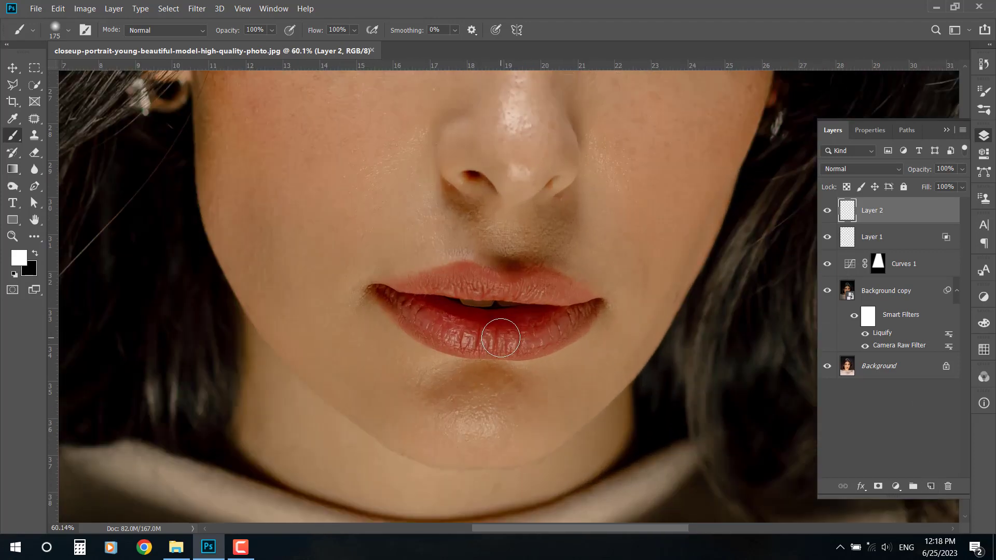
{"action": "key", "text": "bracketleft"}
{"action": "key", "text": "bracketleft"}
{"action": "key", "text": "bracketleft"}
{"action": "key", "text": "bracketleft"}
{"action": "key", "text": "bracketleft"}
{"action": "left_click_drag", "start_coordinate": [431, 328], "coordinate": [550, 333]}
{"action": "key", "text": "bracketleft"}
{"action": "mouse_move", "coordinate": [569, 281]}
{"action": "left_mouse_down"}
{"action": "mouse_move", "coordinate": [494, 282]}
{"action": "mouse_move", "coordinate": [441, 267]}
{"action": "left_mouse_up"}
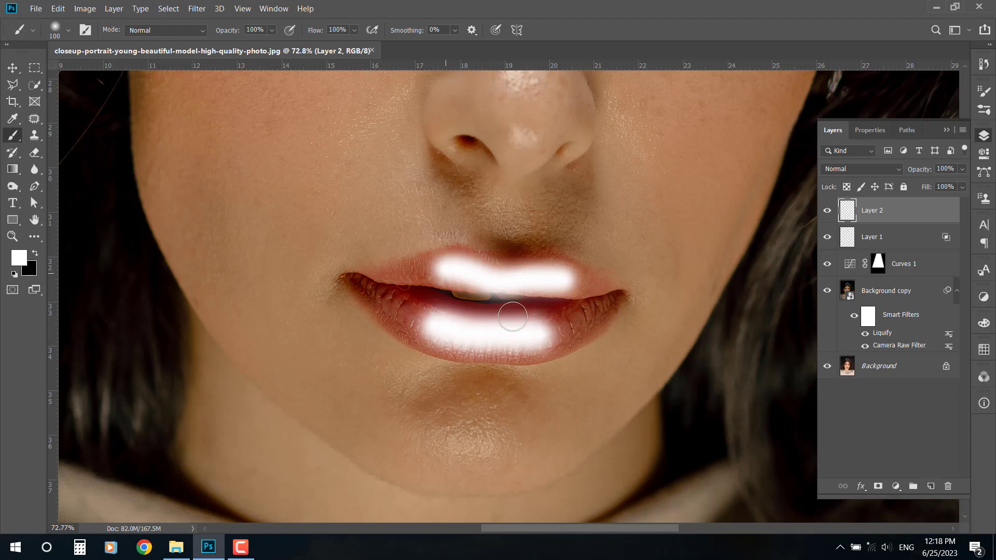
- Blend the lip highlights into the lips by splitting their Blend If Underlying Layer black slider to 71 / 175
{"action": "double_click", "coordinate": [949, 213]}
{"action": "left_click_drag", "start_coordinate": [285, 125], "coordinate": [131, 103]}
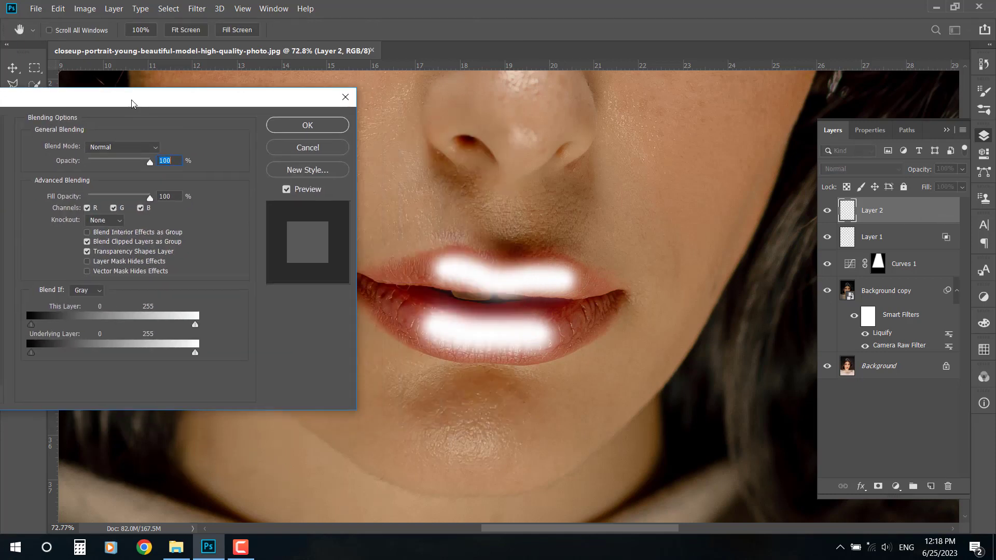
{"action": "left_click_drag", "start_coordinate": [32, 354], "coordinate": [168, 360]}
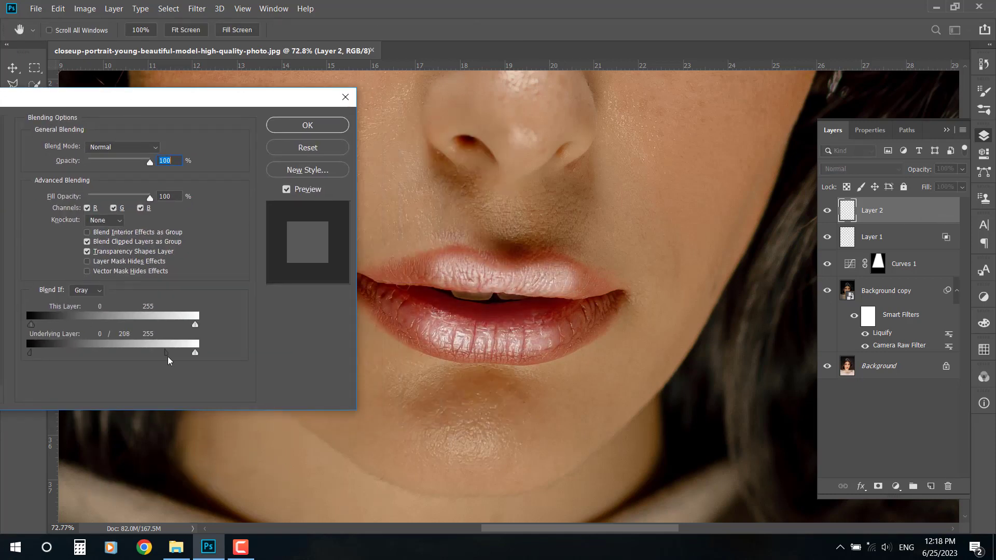
{"action": "left_click_drag", "start_coordinate": [30, 354], "coordinate": [74, 356]}
{"action": "left_click_drag", "start_coordinate": [173, 355], "coordinate": [144, 354]}
{"action": "left_click_drag", "start_coordinate": [76, 354], "coordinate": [72, 354]}
{"action": "left_click", "coordinate": [287, 130]}
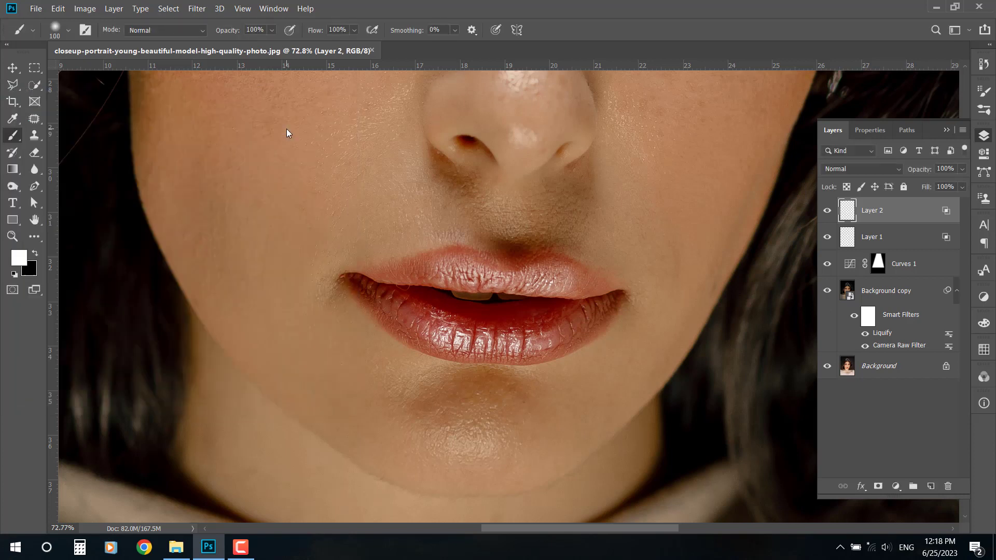
- Reduce the lip highlight layer's Fill to 45% and refine its Underlying Layer black slider split to 88 / 255
{"action": "key", "text": "ctrl+0"}
{"action": "left_click_drag", "start_coordinate": [959, 185], "coordinate": [927, 205]}
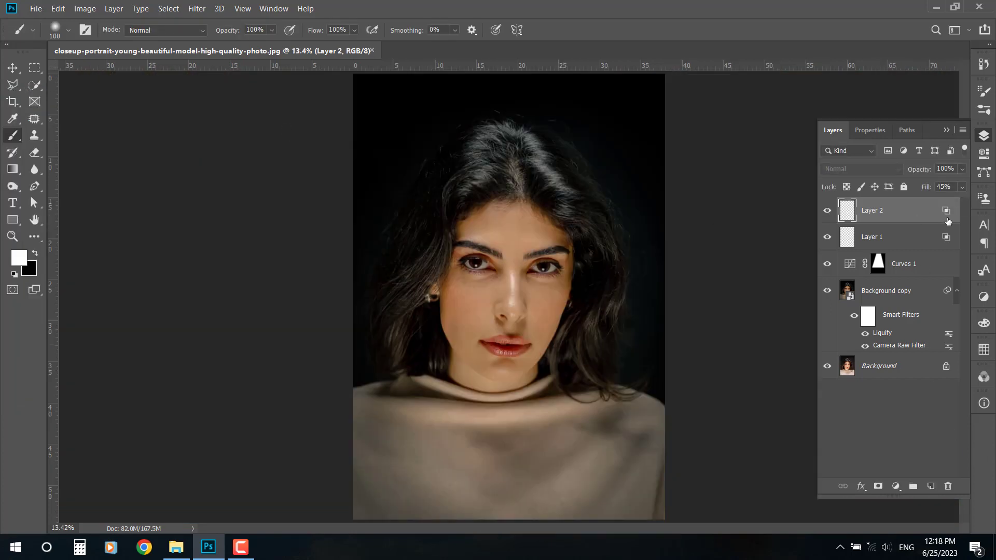
{"action": "left_click_drag", "start_coordinate": [318, 97], "coordinate": [199, 105]}
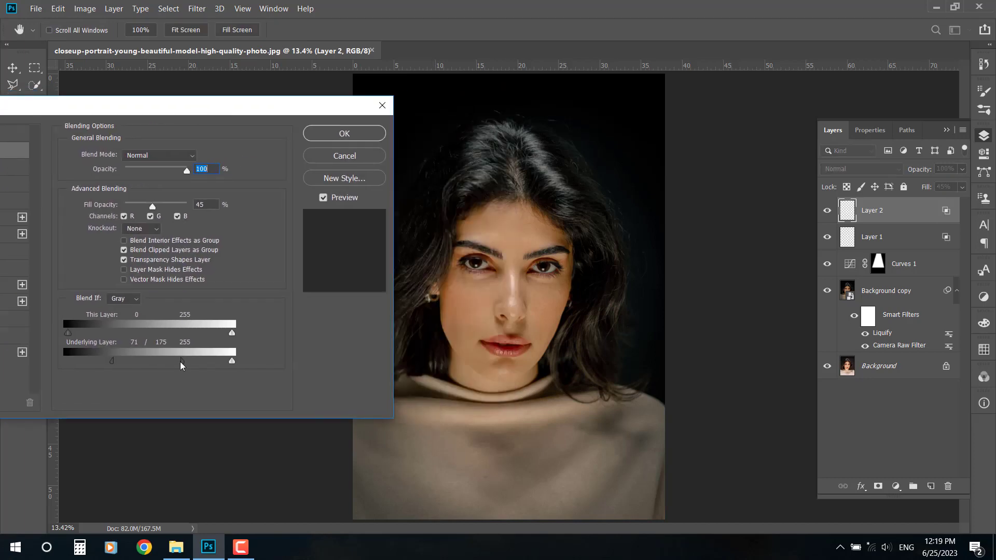
{"action": "left_click_drag", "start_coordinate": [111, 361], "coordinate": [104, 363]}
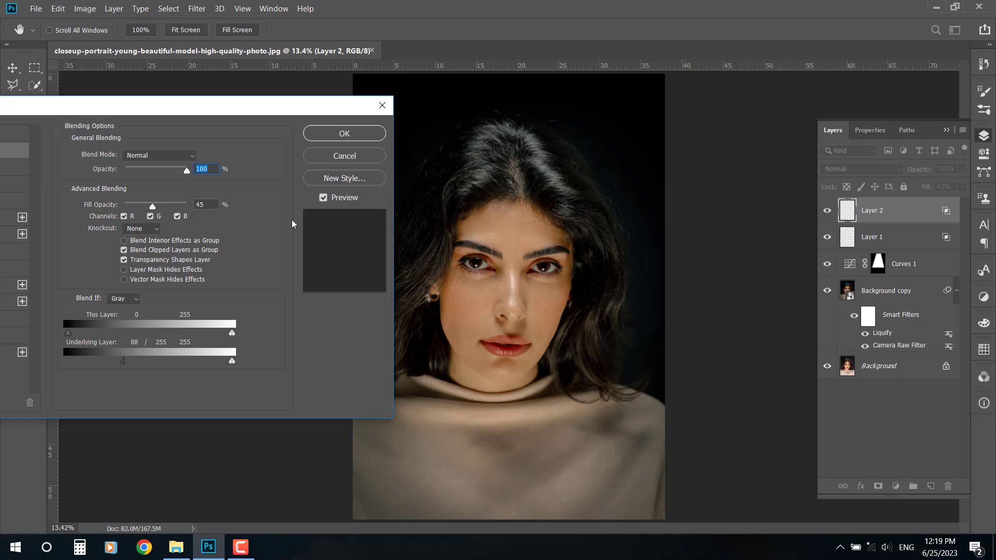
{"action": "left_click", "coordinate": [344, 133]}
- Set the lip highlight layer's Opacity to 78% and compare the retouched portrait with the original Background
{"action": "left_click", "coordinate": [961, 186]}
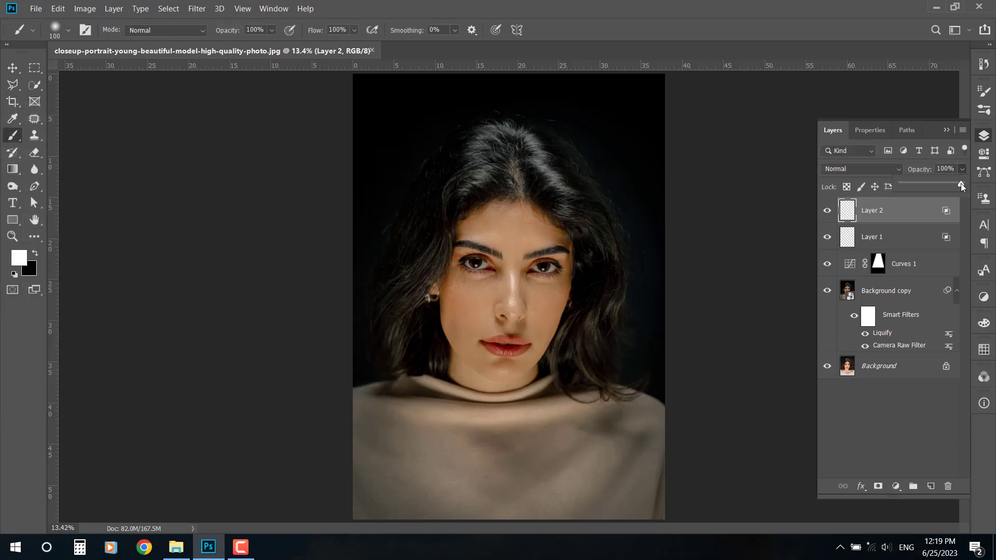
{"action": "left_click", "coordinate": [827, 366], "text": "alt"}
{"action": "left_click", "coordinate": [828, 366], "text": "alt"}
{"action": "left_click", "coordinate": [827, 366], "text": "alt"}
{"action": "left_click", "coordinate": [828, 366], "text": "alt"}
{"action": "left_click", "coordinate": [828, 367], "text": "alt"}
{"action": "left_click", "coordinate": [827, 366], "text": "alt"}
- Add a brightening Curves adjustment layer with a point at Input 114, Output 140, and invert its mask to black
{"action": "scroll", "coordinate": [511, 251], "scroll_direction": "up", "scroll_amount": 5}
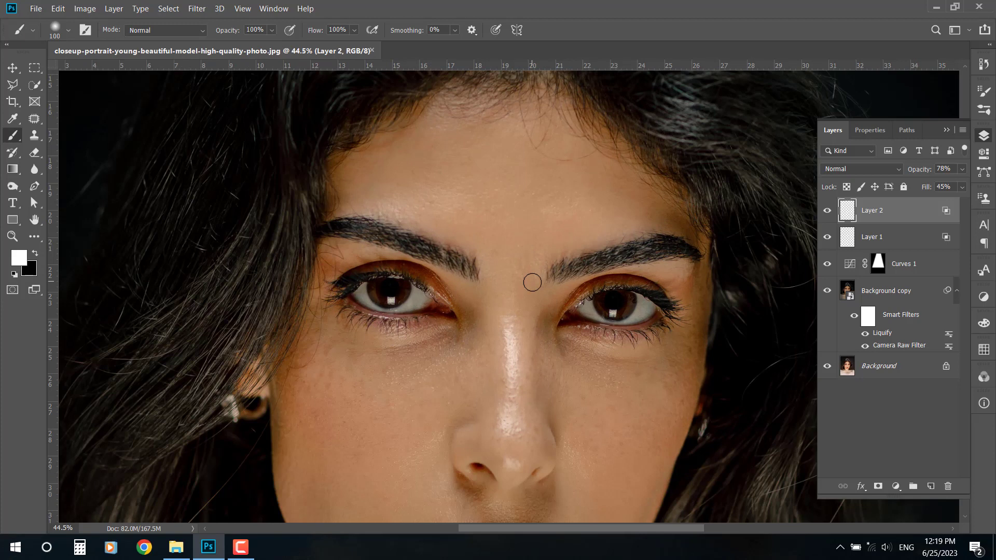
{"action": "left_click", "coordinate": [896, 486]}
{"action": "left_click", "coordinate": [907, 328]}
{"action": "left_click_drag", "start_coordinate": [896, 256], "coordinate": [897, 246]}
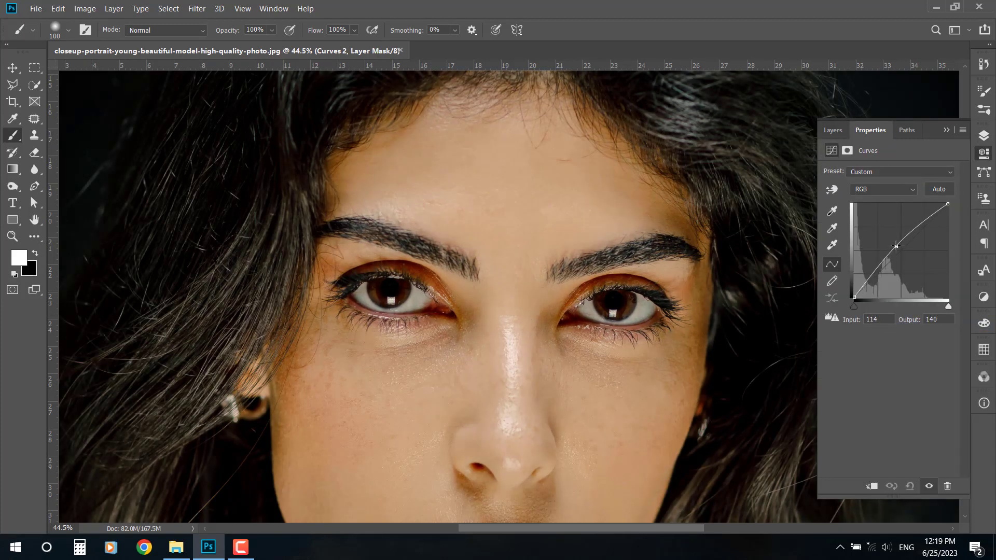
{"action": "left_click", "coordinate": [982, 138]}
{"action": "key", "text": "ctrl+i"}
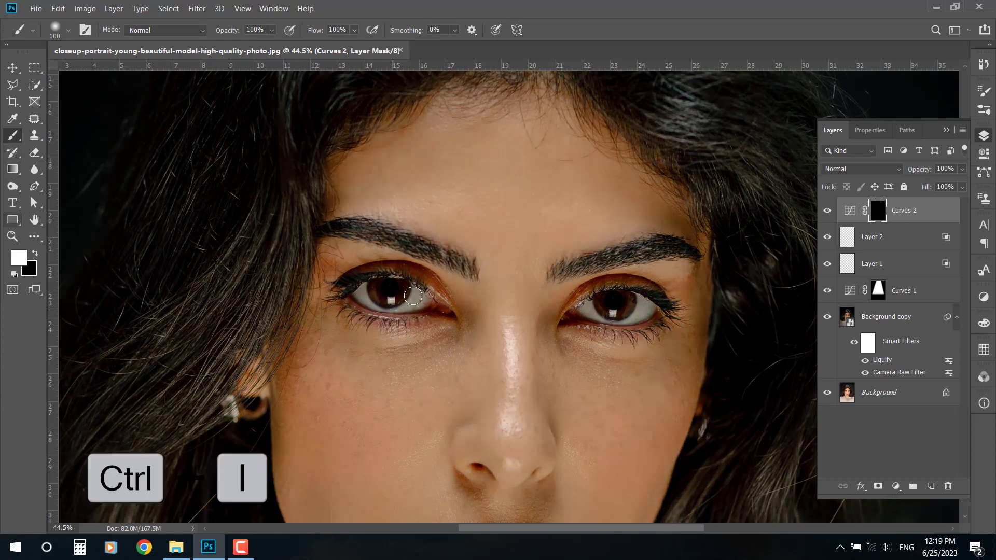
- Paint white on the new Curves mask over the white of the eye on the image's left, using a small soft brush
{"action": "scroll", "coordinate": [413, 295], "scroll_direction": "up", "scroll_amount": 3}
{"action": "key", "text": "bracketleft"}
{"action": "key", "text": "bracketleft"}
{"action": "key", "text": "bracketleft"}
{"action": "key", "text": "bracketleft"}
{"action": "key", "text": "bracketleft"}
{"action": "scroll", "coordinate": [413, 295], "scroll_direction": "up", "scroll_amount": 1}
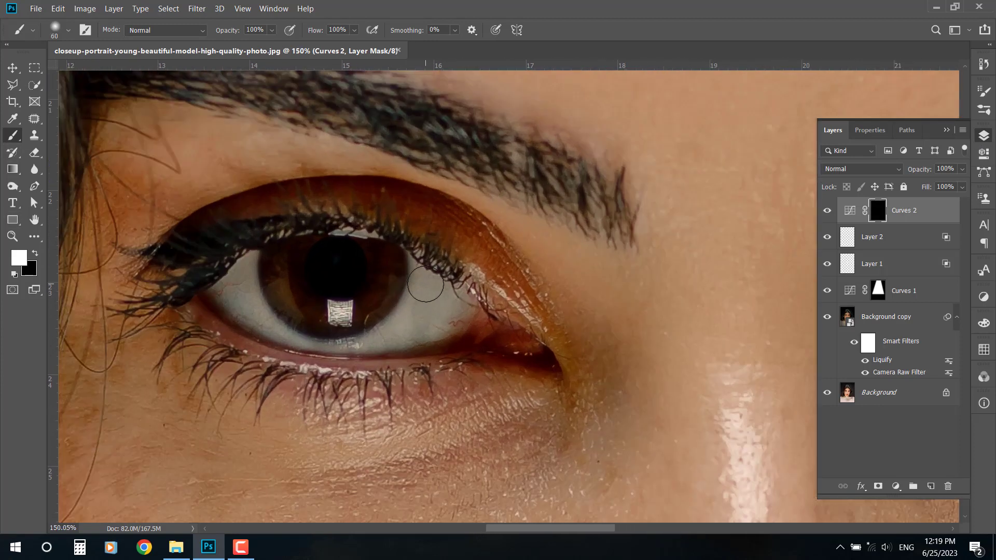
{"action": "mouse_move", "coordinate": [420, 275]}
{"action": "left_mouse_down"}
{"action": "mouse_move", "coordinate": [456, 318]}
{"action": "mouse_move", "coordinate": [421, 313]}
{"action": "mouse_move", "coordinate": [425, 292]}
{"action": "mouse_move", "coordinate": [389, 342]}
{"action": "mouse_move", "coordinate": [367, 347]}
{"action": "mouse_move", "coordinate": [276, 333]}
{"action": "mouse_move", "coordinate": [246, 267]}
{"action": "mouse_move", "coordinate": [224, 297]}
{"action": "mouse_move", "coordinate": [234, 308]}
{"action": "mouse_move", "coordinate": [230, 289]}
{"action": "mouse_move", "coordinate": [262, 323]}
{"action": "mouse_move", "coordinate": [310, 342]}
{"action": "mouse_move", "coordinate": [429, 333]}
{"action": "mouse_move", "coordinate": [460, 317]}
{"action": "left_mouse_up"}
{"action": "key", "text": "bracketleft"}
{"action": "key", "text": "bracketleft"}
{"action": "key", "text": "bracketleft"}
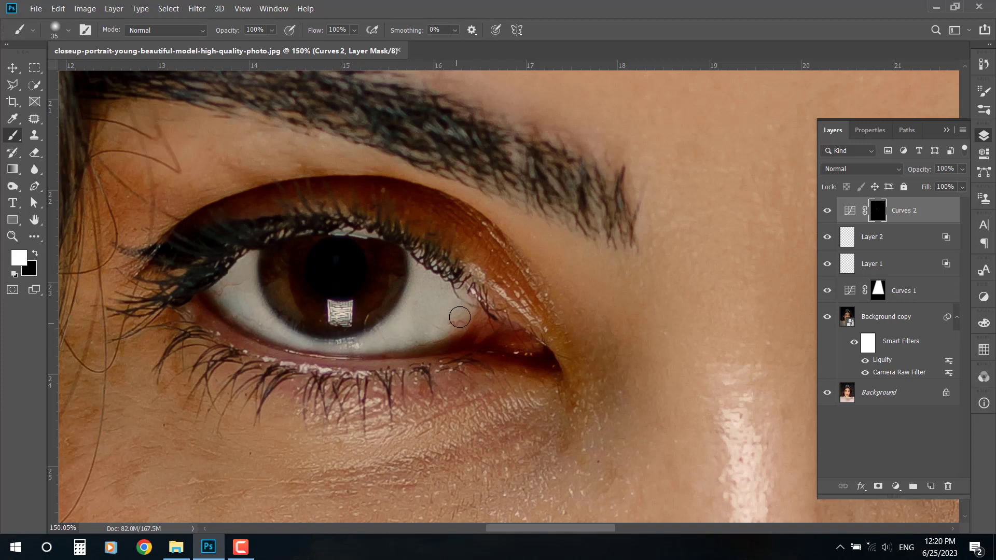
- Paint white on the same mask over the white of the eye on the image's right, adjusting the brush down to 25 px
{"action": "scroll", "coordinate": [456, 326], "scroll_direction": "up", "scroll_amount": 1}
{"action": "scroll", "coordinate": [479, 322], "scroll_direction": "down", "scroll_amount": 4}
{"action": "left_click_drag", "start_coordinate": [635, 329], "coordinate": [206, 260]}
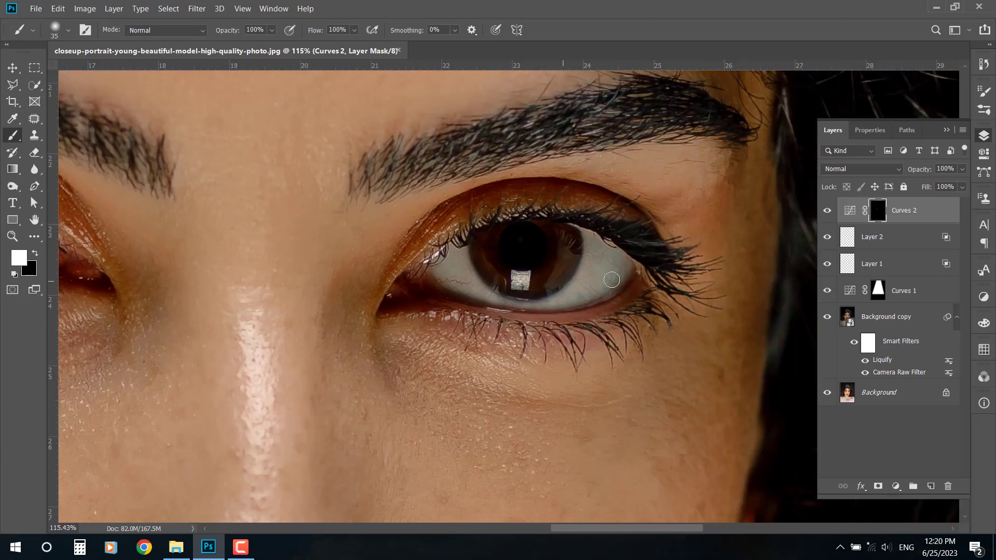
{"action": "scroll", "coordinate": [586, 270], "scroll_direction": "up", "scroll_amount": 8}
{"action": "mouse_move", "coordinate": [586, 271]}
{"action": "left_mouse_down"}
{"action": "mouse_move", "coordinate": [597, 204]}
{"action": "mouse_move", "coordinate": [610, 223]}
{"action": "mouse_move", "coordinate": [605, 253]}
{"action": "mouse_move", "coordinate": [575, 325]}
{"action": "mouse_move", "coordinate": [593, 263]}
{"action": "mouse_move", "coordinate": [660, 252]}
{"action": "mouse_move", "coordinate": [675, 273]}
{"action": "mouse_move", "coordinate": [571, 326]}
{"action": "mouse_move", "coordinate": [513, 347]}
{"action": "mouse_move", "coordinate": [568, 315]}
{"action": "mouse_move", "coordinate": [525, 340]}
{"action": "mouse_move", "coordinate": [468, 348]}
{"action": "mouse_move", "coordinate": [361, 310]}
{"action": "mouse_move", "coordinate": [340, 280]}
{"action": "mouse_move", "coordinate": [311, 264]}
{"action": "mouse_move", "coordinate": [272, 278]}
{"action": "mouse_move", "coordinate": [369, 328]}
{"action": "mouse_move", "coordinate": [275, 277]}
{"action": "mouse_move", "coordinate": [319, 238]}
{"action": "mouse_move", "coordinate": [356, 324]}
{"action": "mouse_move", "coordinate": [502, 350]}
{"action": "left_mouse_up"}
{"action": "key", "text": "bracketleft"}
{"action": "key", "text": "bracketleft"}
{"action": "key", "text": "bracketleft"}
{"action": "key", "text": "bracketright"}
{"action": "key", "text": "bracketright"}
{"action": "key", "text": "bracketright"}
{"action": "key", "text": "bracketleft"}
{"action": "key", "text": "bracketleft"}
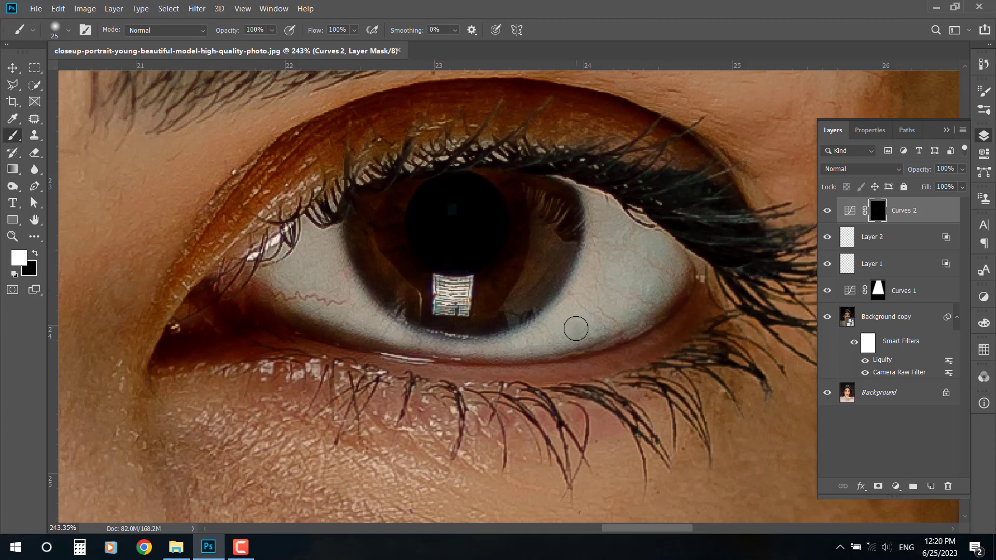
- Reduce the eye-brightening Curves layer to 64% Fill and 62% Opacity, and compare the portrait with and without it
{"action": "key", "text": "ctrl+0"}
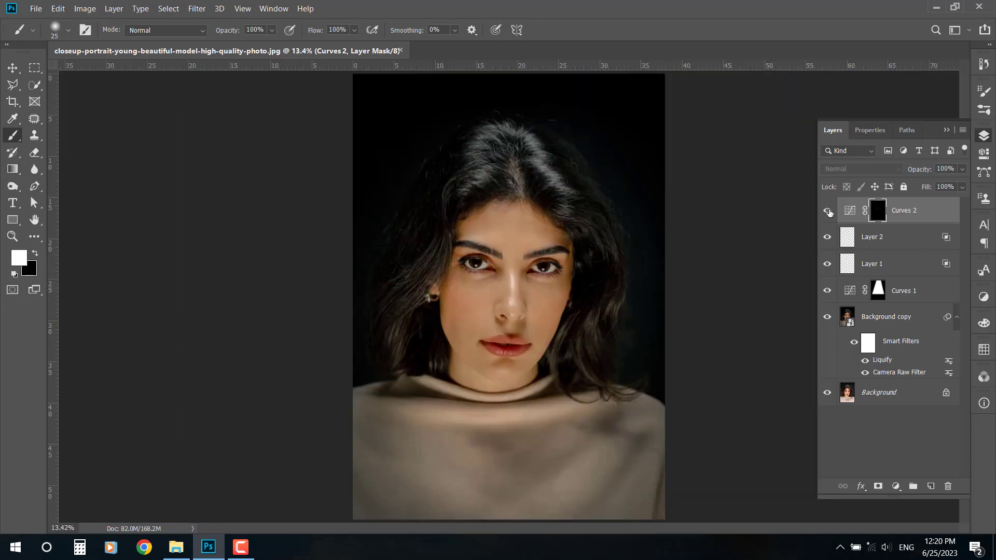
{"action": "left_click", "coordinate": [963, 187]}
{"action": "left_click_drag", "start_coordinate": [964, 169], "coordinate": [939, 185]}
{"action": "left_click", "coordinate": [827, 215]}
{"action": "left_click", "coordinate": [827, 215]}
{"action": "left_click", "coordinate": [828, 215]}
{"action": "left_click", "coordinate": [827, 215]}
- Add a darkening Curves adjustment layer with a point at Input 133, Output 119, and invert its mask to black
{"action": "left_click", "coordinate": [895, 486]}
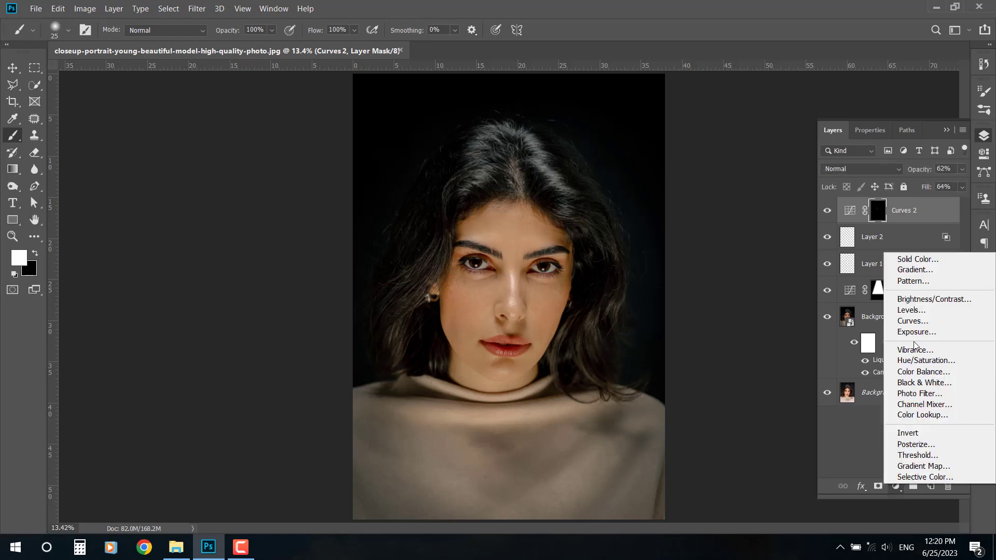
{"action": "left_click", "coordinate": [914, 332]}
{"action": "left_click_drag", "start_coordinate": [901, 250], "coordinate": [903, 254]}
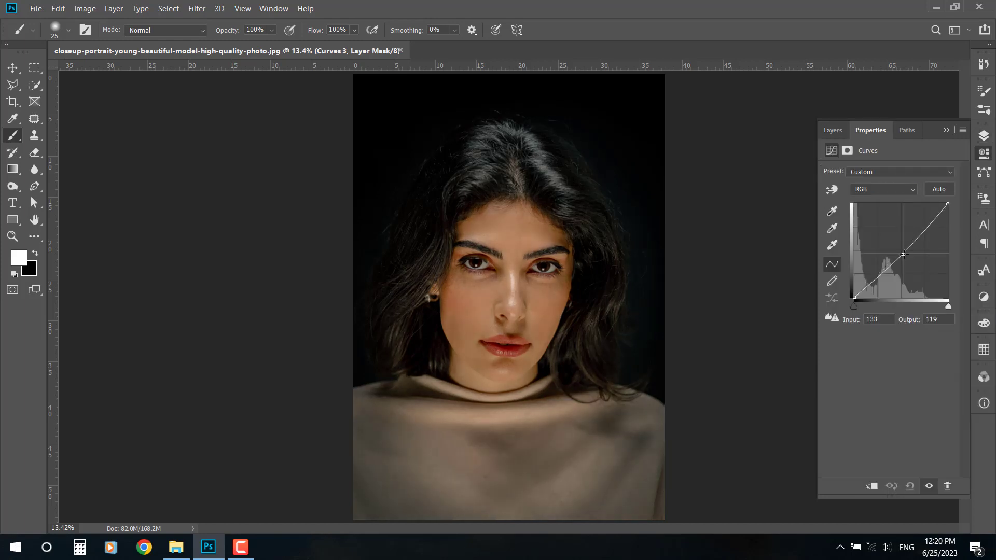
{"action": "left_click", "coordinate": [985, 136]}
{"action": "key", "text": "ctrl+i"}
- Paint white on the darkening Curves mask over both eyebrows and the lower lashes with a soft 60 px brush
{"action": "scroll", "coordinate": [538, 254], "scroll_direction": "up", "scroll_amount": 9}
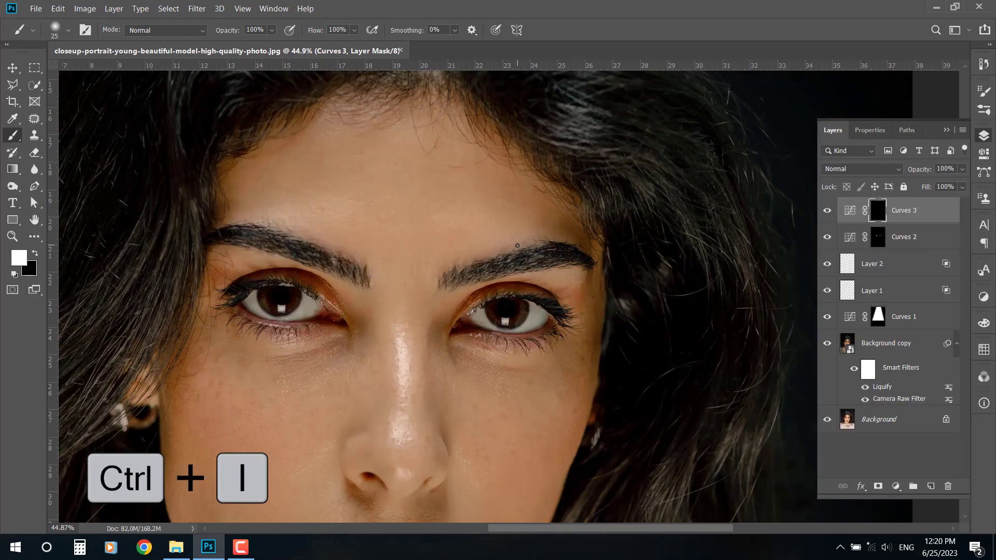
{"action": "key", "text": "bracketright"}
{"action": "mouse_move", "coordinate": [556, 268]}
{"action": "left_mouse_down"}
{"action": "mouse_move", "coordinate": [463, 285]}
{"action": "mouse_move", "coordinate": [411, 311]}
{"action": "mouse_move", "coordinate": [523, 277]}
{"action": "left_mouse_up"}
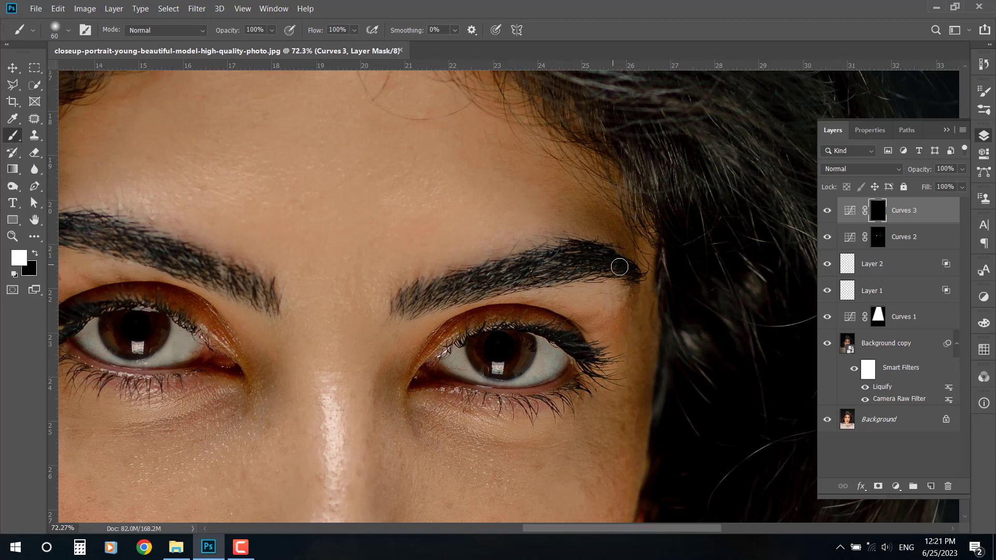
{"action": "left_click_drag", "start_coordinate": [205, 272], "coordinate": [239, 273]}
{"action": "mouse_move", "coordinate": [170, 256]}
{"action": "left_mouse_down"}
{"action": "mouse_move", "coordinate": [254, 276]}
{"action": "mouse_move", "coordinate": [226, 274]}
{"action": "left_mouse_up"}
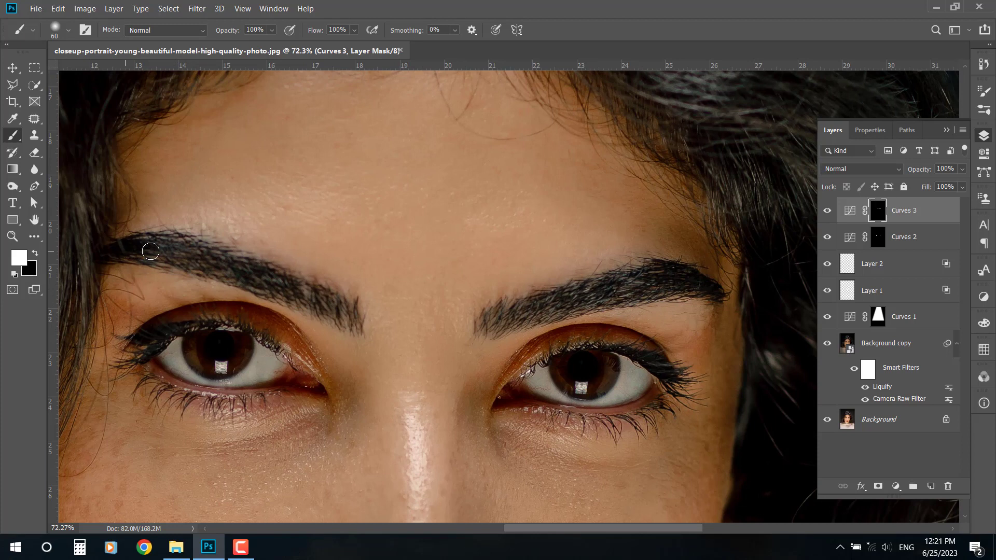
{"action": "mouse_move", "coordinate": [257, 402]}
{"action": "left_mouse_down"}
{"action": "mouse_move", "coordinate": [215, 405]}
{"action": "mouse_move", "coordinate": [146, 385]}
{"action": "left_mouse_up"}
{"action": "mouse_move", "coordinate": [561, 422]}
{"action": "left_mouse_down"}
{"action": "mouse_move", "coordinate": [556, 416]}
{"action": "mouse_move", "coordinate": [610, 425]}
{"action": "mouse_move", "coordinate": [648, 417]}
{"action": "left_mouse_up"}
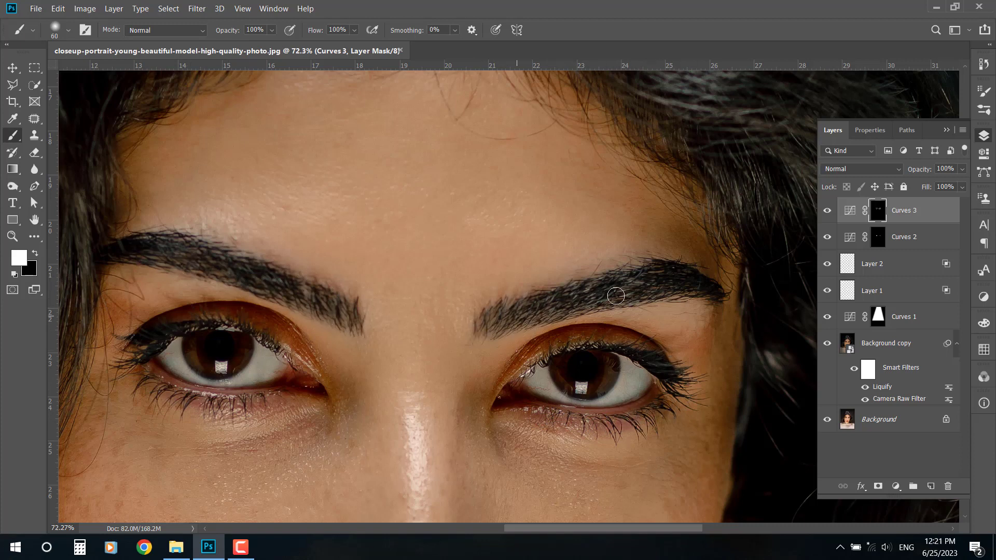
- Compare the full portrait with and without the eyebrow-darkening Curves layer
{"action": "key", "text": "ctrl+0"}
{"action": "left_click", "coordinate": [829, 212]}
{"action": "left_click", "coordinate": [829, 212]}
{"action": "left_click", "coordinate": [829, 213]}
{"action": "left_click", "coordinate": [829, 212]}
{"action": "left_click", "coordinate": [829, 212]}
{"action": "left_click", "coordinate": [829, 212]}
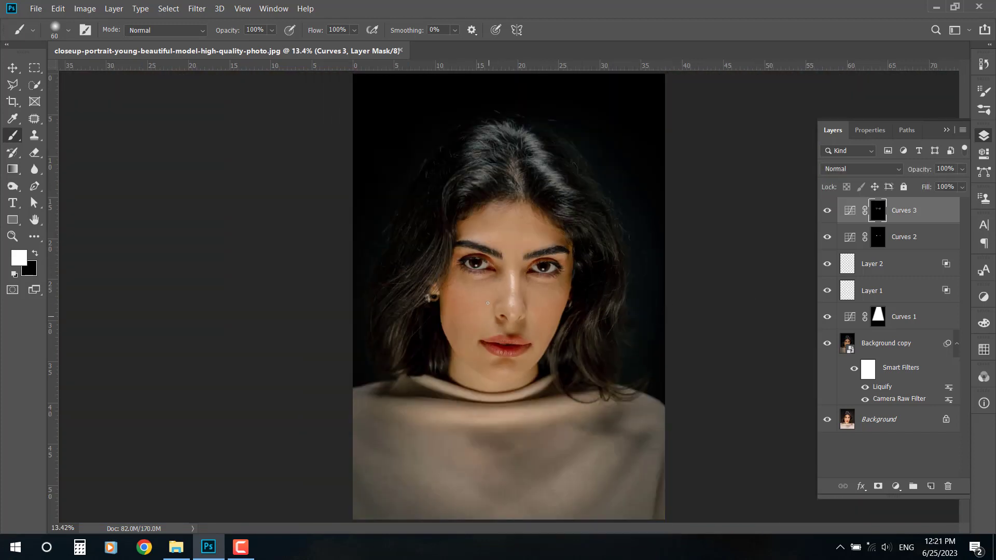
- Add a brightening Curves adjustment layer above the eyebrow-darkening Curves layer and invert its mask to black
{"action": "scroll", "coordinate": [488, 303], "scroll_direction": "up", "scroll_amount": 5}
{"action": "left_click", "coordinate": [895, 486]}
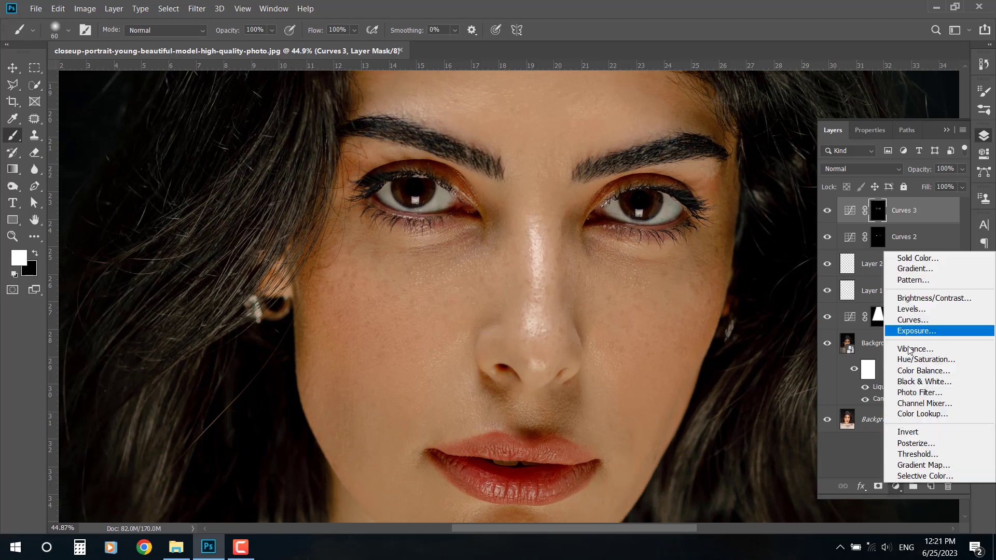
{"action": "left_click", "coordinate": [923, 321]}
{"action": "left_click_drag", "start_coordinate": [900, 254], "coordinate": [896, 247]}
{"action": "left_click", "coordinate": [984, 136]}
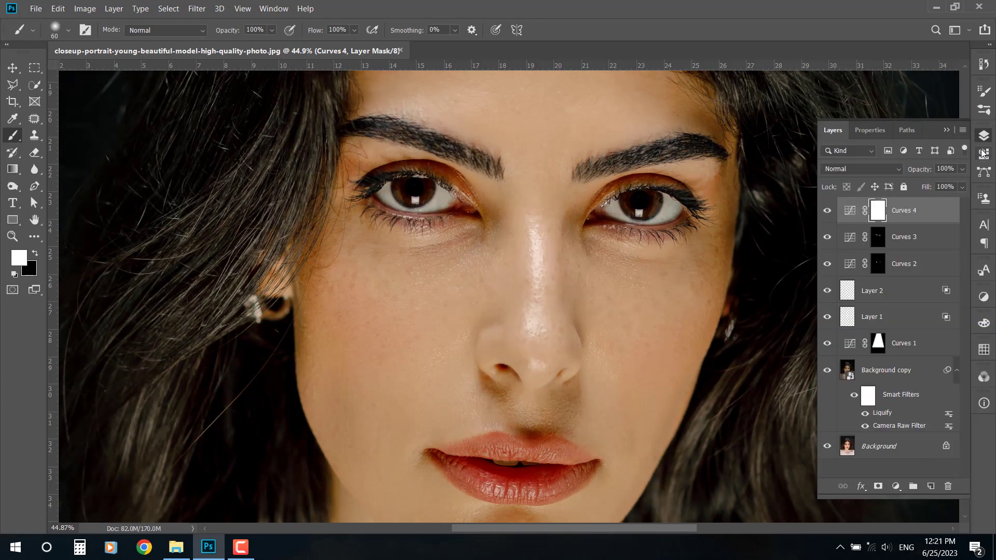
{"action": "key", "text": "ctrl+i"}
- Paint white on the new Curves mask along the nostril crease beside the cheek with a soft 90 px brush
{"action": "scroll", "coordinate": [492, 319], "scroll_direction": "up", "scroll_amount": 4}
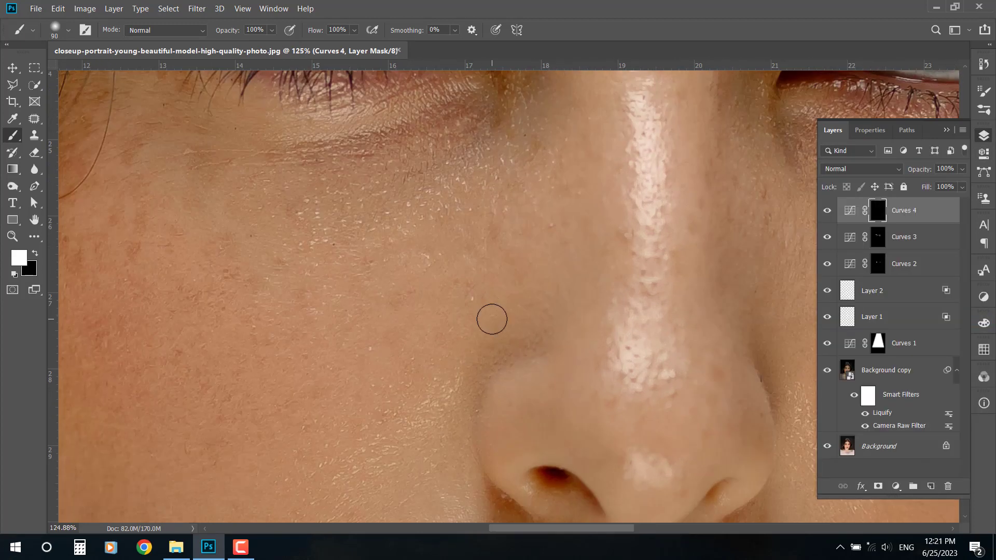
{"action": "mouse_move", "coordinate": [524, 331]}
{"action": "left_mouse_down"}
{"action": "mouse_move", "coordinate": [490, 365]}
{"action": "mouse_move", "coordinate": [446, 457]}
{"action": "mouse_move", "coordinate": [497, 448]}
{"action": "left_mouse_up"}
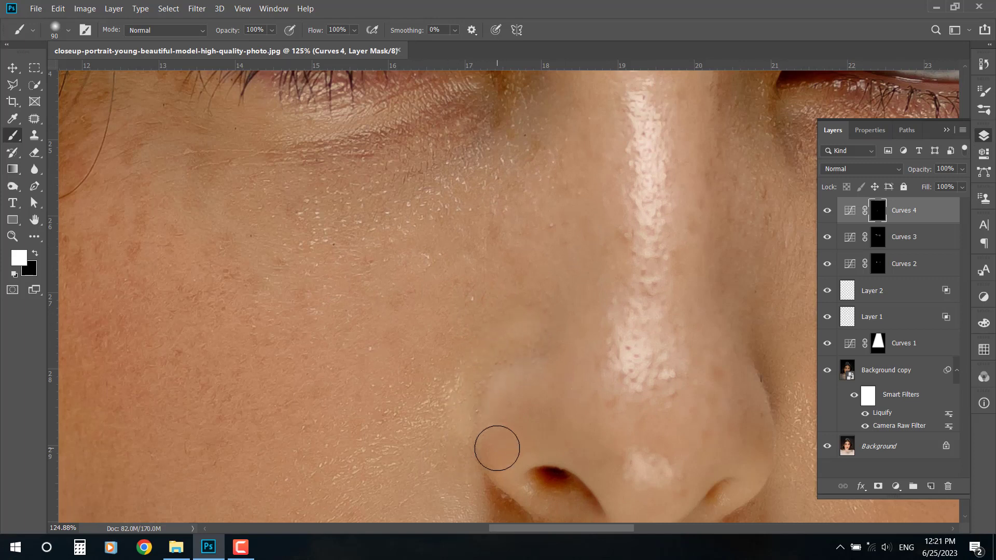
{"action": "left_click", "coordinate": [35, 254]}
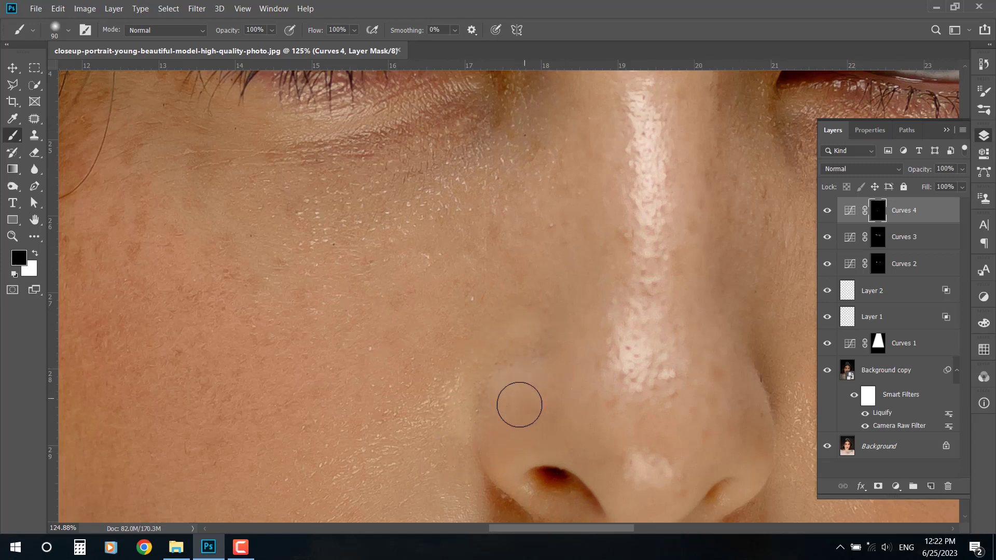
- Reduce the nostril-crease Curves layer to 48% Fill and compare the full portrait with and without it
{"action": "left_click", "coordinate": [962, 187]}
{"action": "left_click_drag", "start_coordinate": [959, 202], "coordinate": [930, 201]}
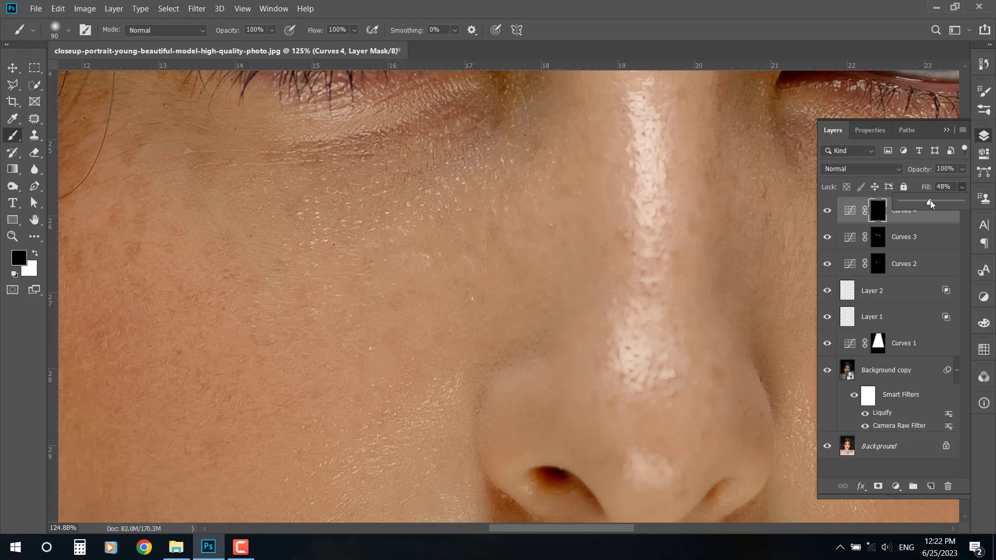
{"action": "key", "text": "ctrl+0"}
{"action": "left_click", "coordinate": [830, 212]}
{"action": "left_click", "coordinate": [831, 213]}
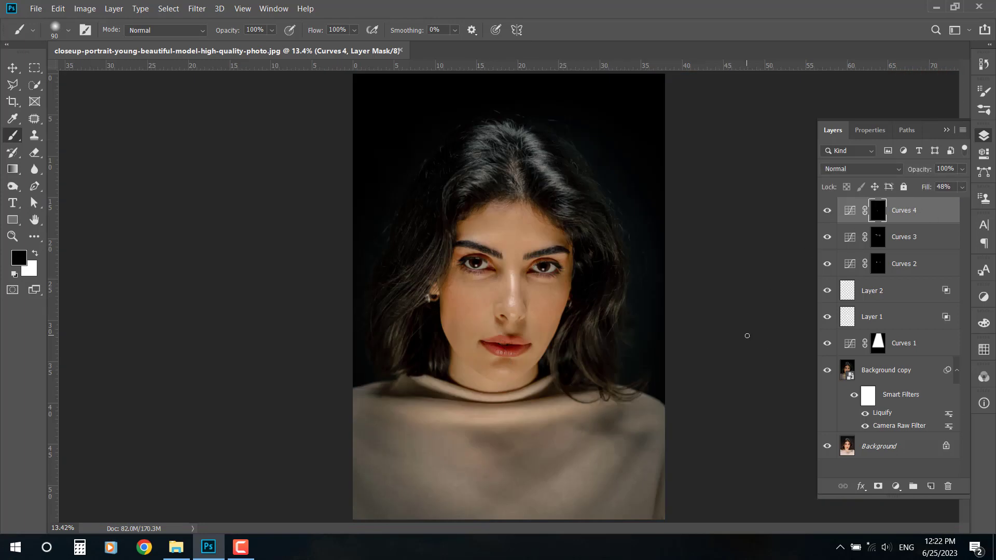
- Add a Hue/Saturation adjustment layer and set its Yellows to Saturation -71 and Lightness +82
{"action": "scroll", "coordinate": [514, 302], "scroll_direction": "up", "scroll_amount": 5}
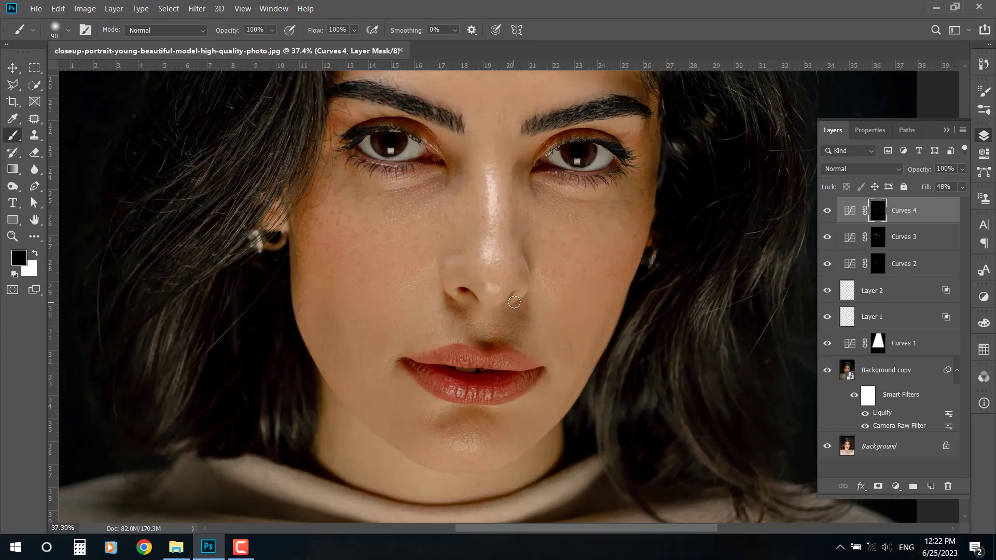
{"action": "left_click", "coordinate": [895, 486]}
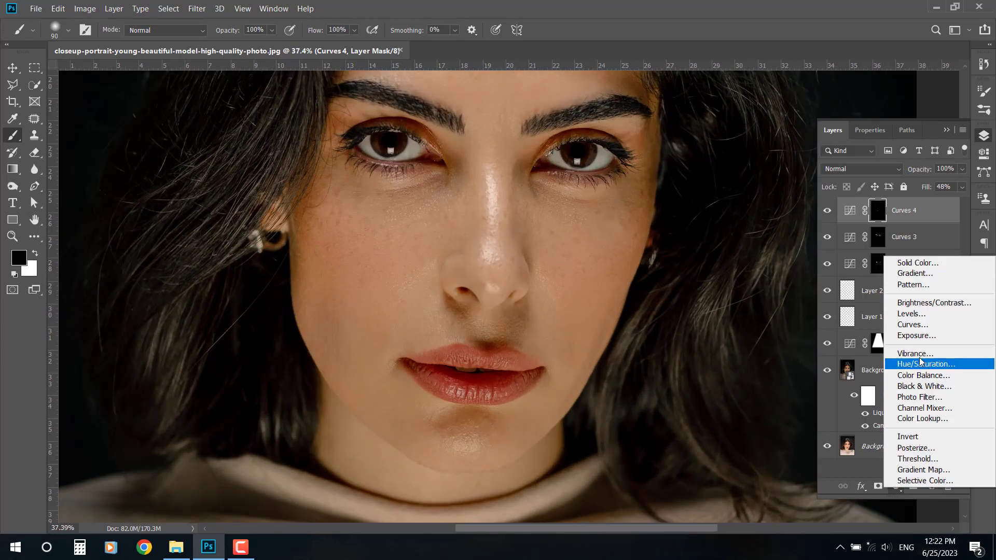
{"action": "left_click", "coordinate": [923, 364]}
{"action": "left_click", "coordinate": [868, 190]}
{"action": "left_click", "coordinate": [869, 220]}
{"action": "left_click_drag", "start_coordinate": [890, 268], "coordinate": [940, 270]}
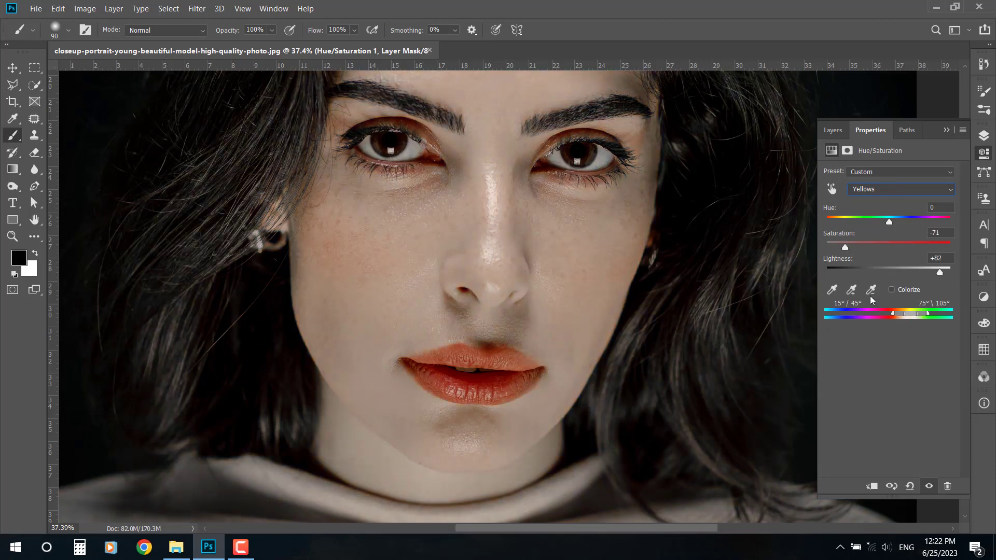
- Add the tooth colour to the Hue/Saturation range, and set its Saturation to -81 and Lightness to +45
{"action": "left_click", "coordinate": [851, 289]}
{"action": "scroll", "coordinate": [472, 369], "scroll_direction": "up", "scroll_amount": 6}
{"action": "left_click", "coordinate": [484, 359]}
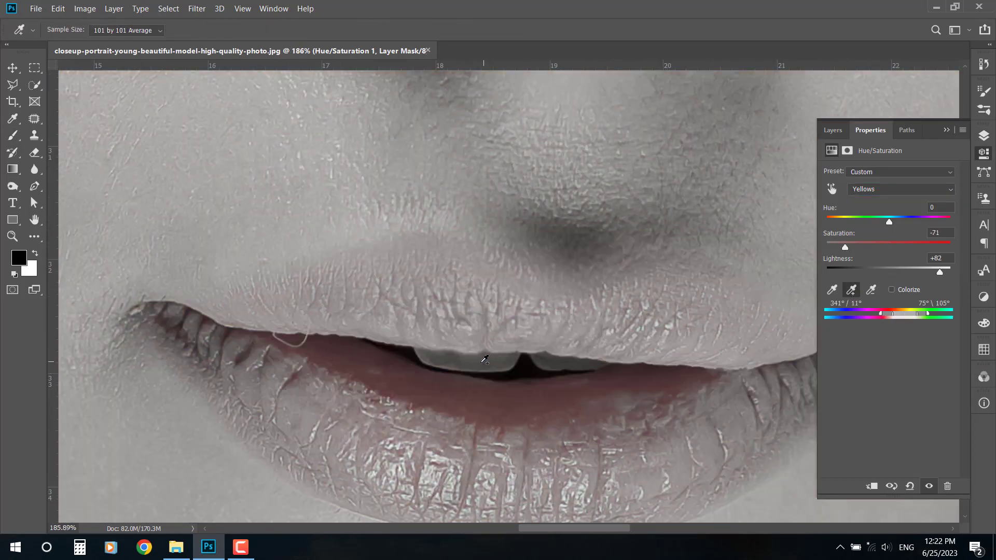
{"action": "left_click_drag", "start_coordinate": [844, 245], "coordinate": [845, 247]}
{"action": "left_click_drag", "start_coordinate": [940, 271], "coordinate": [913, 272]}
{"action": "left_click_drag", "start_coordinate": [844, 245], "coordinate": [839, 244]}
{"action": "left_click_drag", "start_coordinate": [905, 272], "coordinate": [917, 272]}
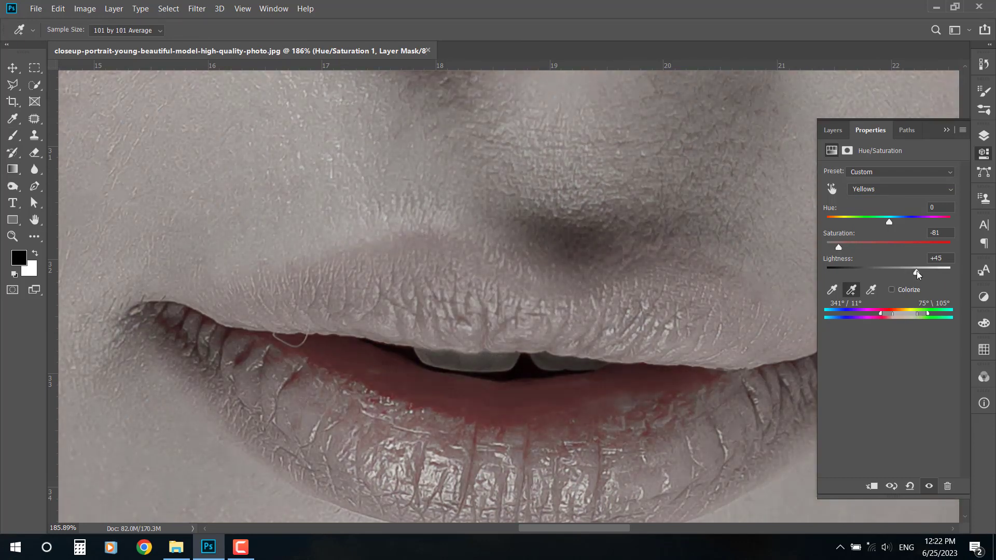
- Invert the Hue/Saturation mask to black and paint white over the visible front teeth with a small brush
{"action": "left_click", "coordinate": [982, 136]}
{"action": "key", "text": "ctrl+i"}
{"action": "scroll", "coordinate": [474, 358], "scroll_direction": "up", "scroll_amount": 4}
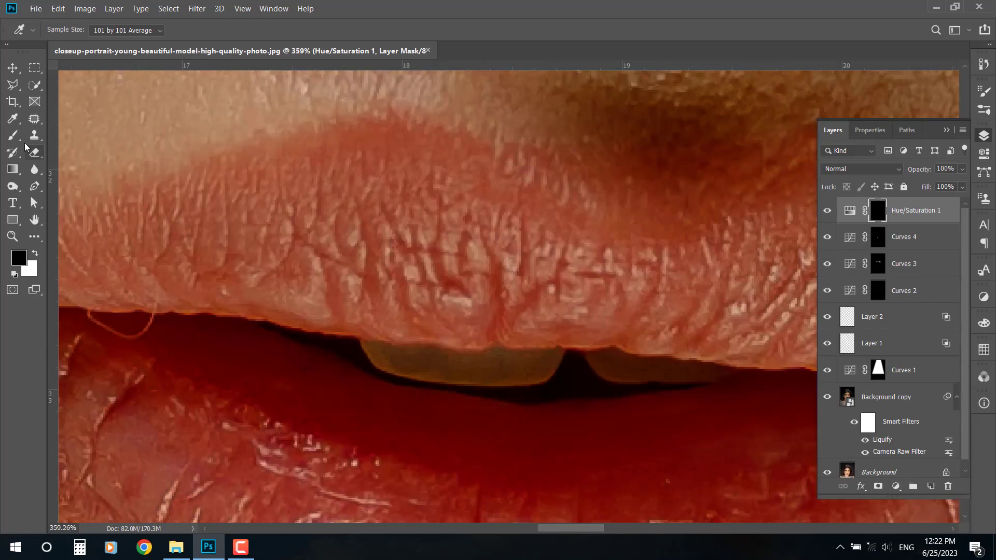
{"action": "key", "text": "b"}
{"action": "key", "text": "x"}
{"action": "scroll", "coordinate": [499, 371], "scroll_direction": "up", "scroll_amount": 2}
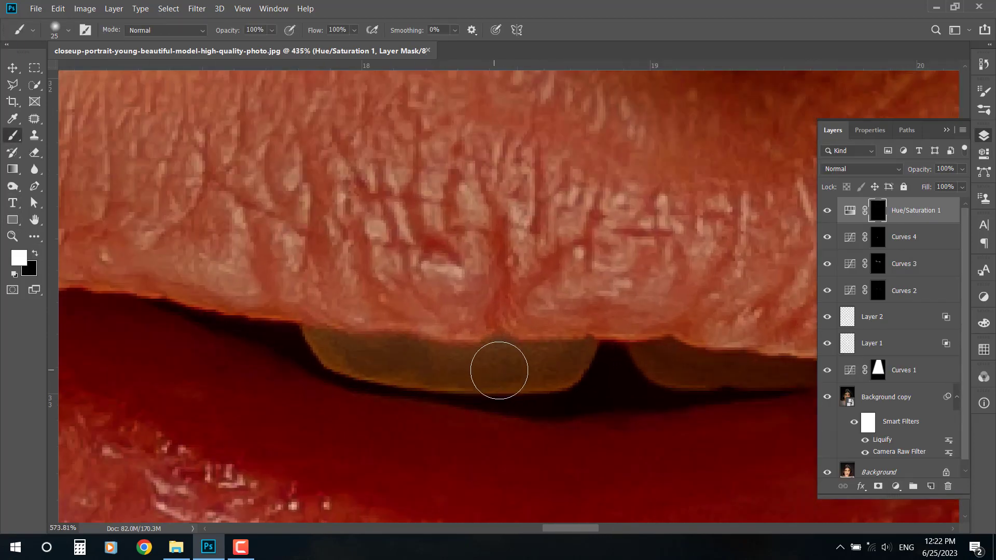
{"action": "key", "text": "bracketleft"}
{"action": "mouse_move", "coordinate": [583, 349]}
{"action": "left_mouse_down"}
{"action": "mouse_move", "coordinate": [551, 374]}
{"action": "mouse_move", "coordinate": [586, 352]}
{"action": "mouse_move", "coordinate": [533, 365]}
{"action": "mouse_move", "coordinate": [501, 349]}
{"action": "mouse_move", "coordinate": [529, 372]}
{"action": "mouse_move", "coordinate": [450, 371]}
{"action": "mouse_move", "coordinate": [458, 361]}
{"action": "mouse_move", "coordinate": [301, 335]}
{"action": "mouse_move", "coordinate": [323, 363]}
{"action": "mouse_move", "coordinate": [301, 350]}
{"action": "mouse_move", "coordinate": [347, 371]}
{"action": "mouse_move", "coordinate": [407, 379]}
{"action": "mouse_move", "coordinate": [387, 380]}
{"action": "mouse_move", "coordinate": [372, 366]}
{"action": "mouse_move", "coordinate": [334, 369]}
{"action": "mouse_move", "coordinate": [425, 380]}
{"action": "mouse_move", "coordinate": [395, 382]}
{"action": "left_mouse_up"}
{"action": "key", "text": "bracketleft"}
{"action": "mouse_move", "coordinate": [616, 341]}
{"action": "left_mouse_down"}
{"action": "mouse_move", "coordinate": [449, 317]}
{"action": "mouse_move", "coordinate": [507, 350]}
{"action": "mouse_move", "coordinate": [504, 328]}
{"action": "mouse_move", "coordinate": [521, 323]}
{"action": "mouse_move", "coordinate": [603, 337]}
{"action": "mouse_move", "coordinate": [538, 327]}
{"action": "mouse_move", "coordinate": [518, 351]}
{"action": "mouse_move", "coordinate": [564, 362]}
{"action": "mouse_move", "coordinate": [614, 338]}
{"action": "mouse_move", "coordinate": [691, 350]}
{"action": "mouse_move", "coordinate": [640, 359]}
{"action": "mouse_move", "coordinate": [604, 344]}
{"action": "mouse_move", "coordinate": [704, 351]}
{"action": "mouse_move", "coordinate": [576, 358]}
{"action": "left_mouse_up"}
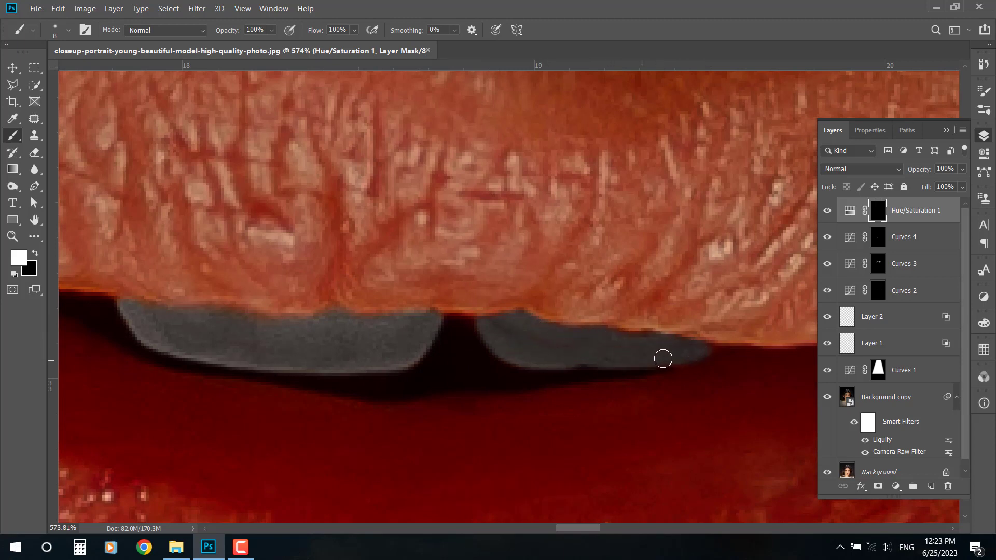
- Reduce the teeth-whitening Hue/Saturation layer to 73% Fill
{"action": "key", "text": "backslash"}
{"action": "key", "text": "ctrl+0"}
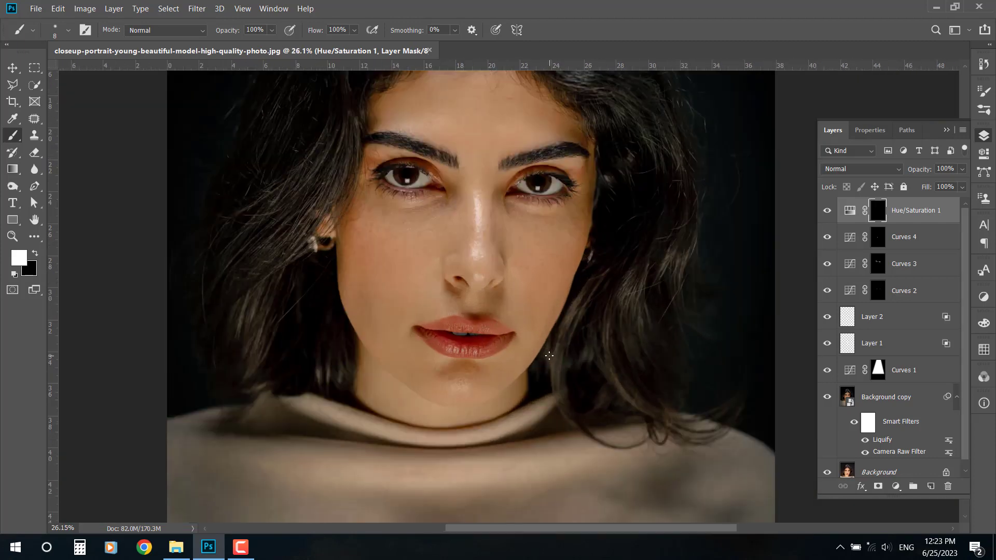
{"action": "scroll", "coordinate": [662, 271], "scroll_direction": "down", "scroll_amount": 1}
{"action": "left_click_drag", "start_coordinate": [962, 186], "coordinate": [945, 202]}
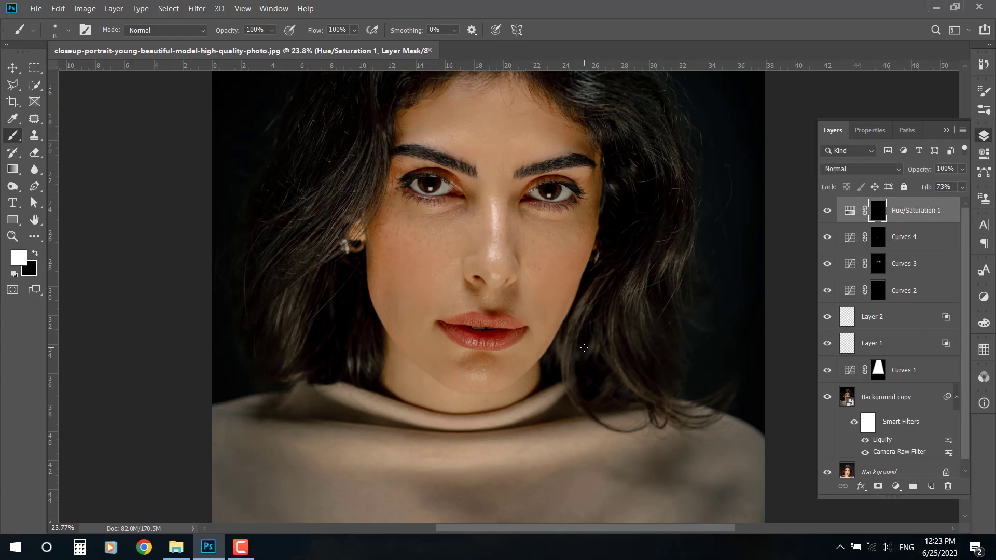
- Compare the retouched full portrait with the original Background layer shown alone
{"action": "scroll", "coordinate": [583, 348], "scroll_direction": "down", "scroll_amount": 5}
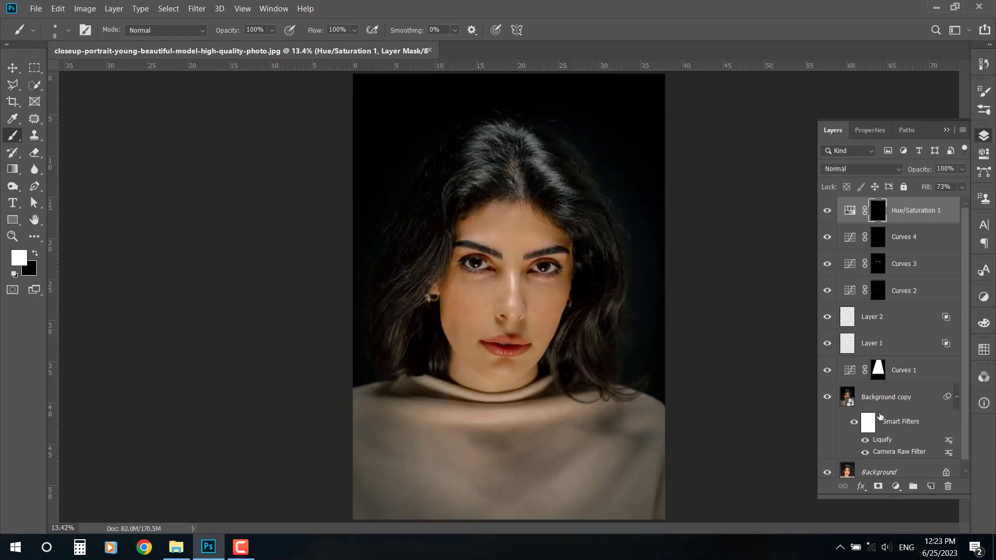
{"action": "scroll", "coordinate": [833, 472], "scroll_direction": "down", "scroll_amount": 1}
{"action": "left_click", "coordinate": [829, 466], "text": "alt"}
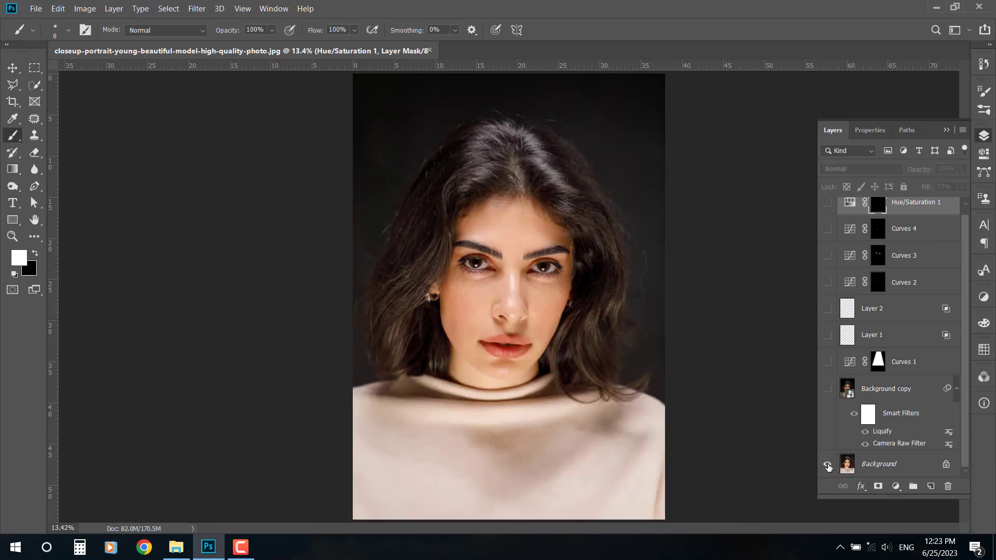
{"action": "left_click", "coordinate": [828, 466], "text": "alt"}
{"action": "left_click", "coordinate": [828, 467], "text": "alt"}
{"action": "left_click", "coordinate": [829, 467], "text": "alt"}
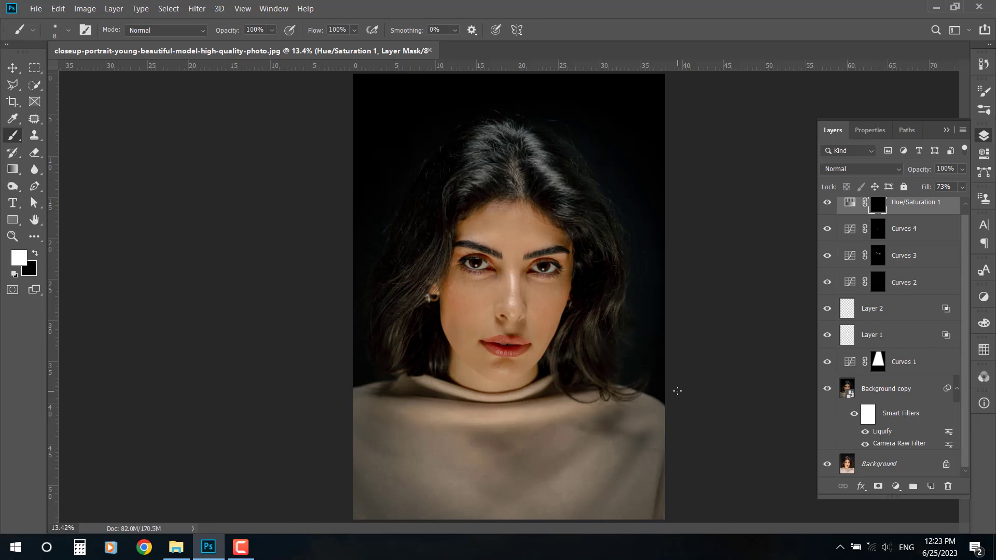
- Add a darkening Curves adjustment layer with a point at Input 133, Output 120, and invert its mask to black
{"action": "scroll", "coordinate": [526, 328], "scroll_direction": "up", "scroll_amount": 3}
{"action": "scroll", "coordinate": [936, 229], "scroll_direction": "up", "scroll_amount": 1}
{"action": "left_click", "coordinate": [896, 486]}
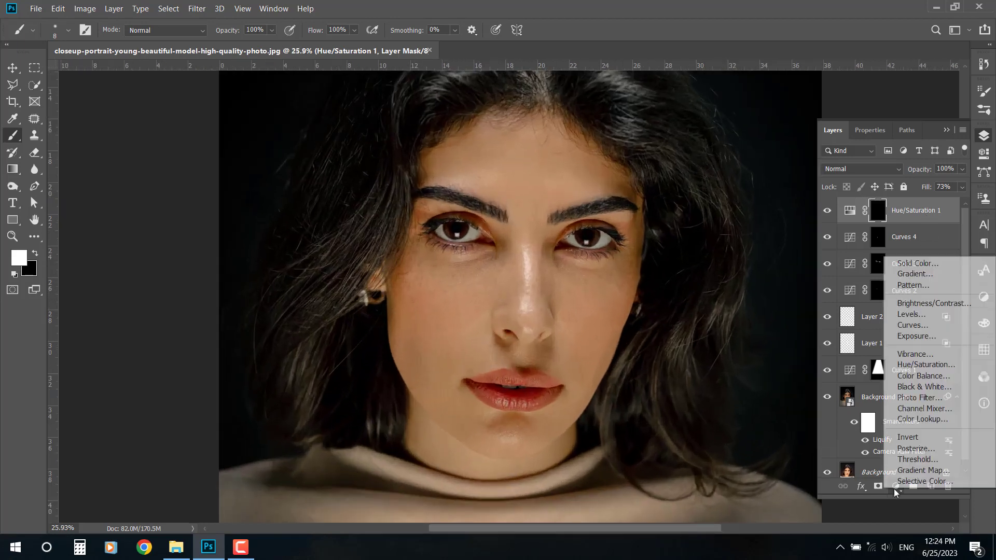
{"action": "left_click", "coordinate": [913, 325]}
{"action": "left_click_drag", "start_coordinate": [904, 247], "coordinate": [905, 254]}
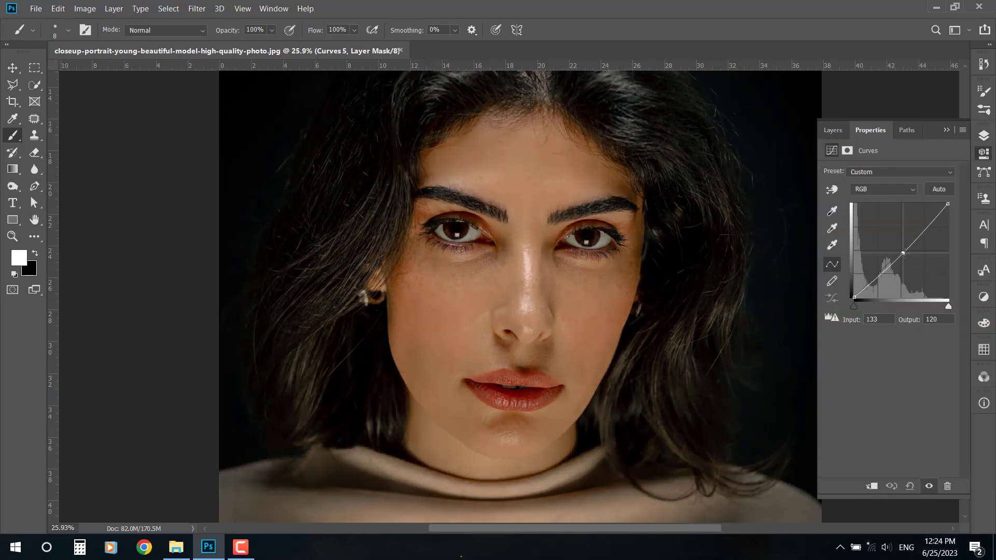
{"action": "left_click", "coordinate": [982, 138]}
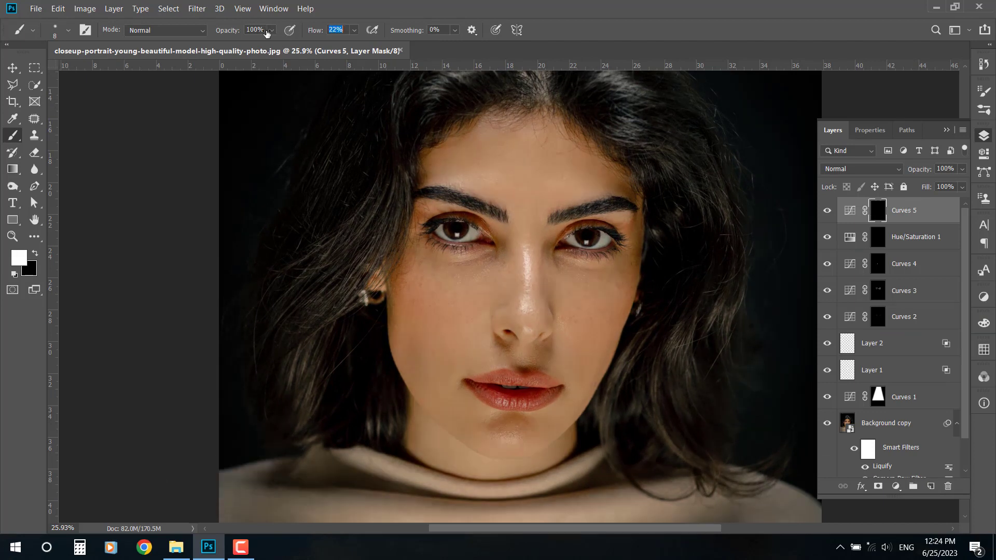
- Paint white on the darkening Curves mask over both cheeks with a soft 300 px brush at 28% opacity and 22% flow
{"action": "scroll", "coordinate": [516, 211], "scroll_direction": "up", "scroll_amount": 1}
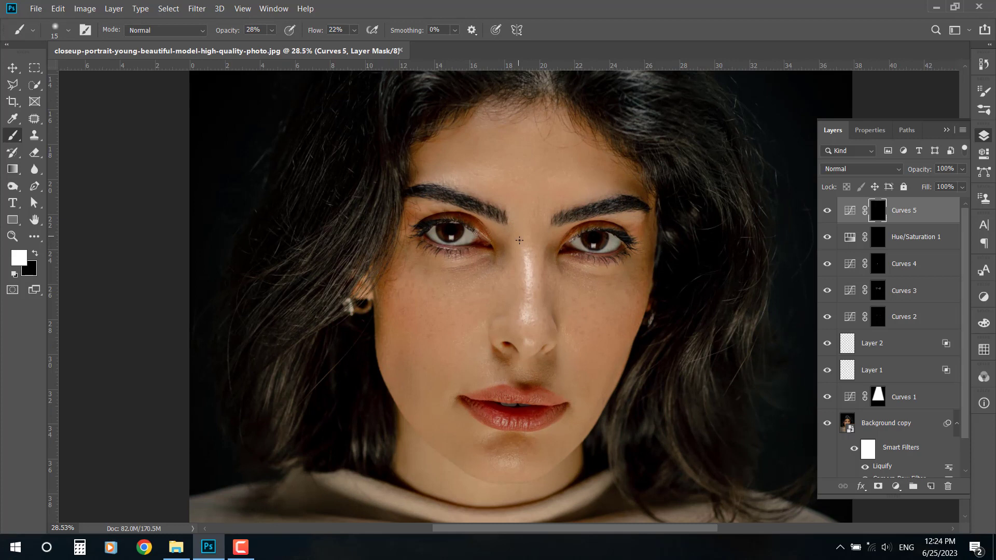
{"action": "key", "text": "bracketright"}
{"action": "key", "text": "bracketright"}
{"action": "key", "text": "bracketright"}
{"action": "key", "text": "bracketright"}
{"action": "mouse_move", "coordinate": [604, 366]}
{"action": "left_mouse_down"}
{"action": "mouse_move", "coordinate": [569, 335]}
{"action": "mouse_move", "coordinate": [581, 327]}
{"action": "left_mouse_up"}
{"action": "left_click_drag", "start_coordinate": [549, 291], "coordinate": [563, 326]}
{"action": "left_click_drag", "start_coordinate": [494, 263], "coordinate": [469, 267]}
{"action": "mouse_move", "coordinate": [396, 314]}
{"action": "left_mouse_down"}
{"action": "mouse_move", "coordinate": [435, 317]}
{"action": "mouse_move", "coordinate": [398, 332]}
{"action": "left_mouse_up"}
{"action": "mouse_move", "coordinate": [625, 314]}
{"action": "left_mouse_down"}
{"action": "mouse_move", "coordinate": [596, 353]}
{"action": "mouse_move", "coordinate": [620, 335]}
{"action": "left_mouse_up"}
{"action": "left_click_drag", "start_coordinate": [412, 329], "coordinate": [392, 359]}
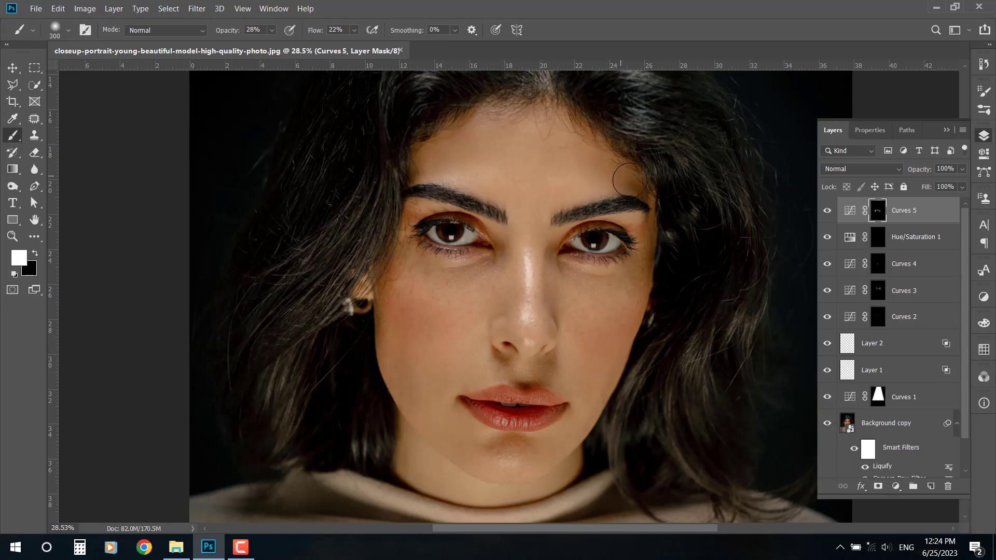
- Paint white down both sides of the nose on the contour Curves mask with a soft 250 px brush
{"action": "key", "text": "bracketleft"}
{"action": "left_click_drag", "start_coordinate": [551, 262], "coordinate": [549, 318]}
{"action": "mouse_move", "coordinate": [505, 266]}
{"action": "left_mouse_down"}
{"action": "mouse_move", "coordinate": [500, 319]}
{"action": "mouse_move", "coordinate": [504, 238]}
{"action": "mouse_move", "coordinate": [509, 312]}
{"action": "mouse_move", "coordinate": [500, 341]}
{"action": "left_mouse_up"}
- Compare the full portrait with and without the contour-darkening Curves layer
{"action": "scroll", "coordinate": [586, 350], "scroll_direction": "down", "scroll_amount": 4}
{"action": "left_click", "coordinate": [827, 211]}
{"action": "left_click", "coordinate": [827, 211]}
{"action": "left_click", "coordinate": [827, 211]}
{"action": "left_click", "coordinate": [827, 211]}
{"action": "left_click", "coordinate": [827, 211]}
{"action": "left_click", "coordinate": [827, 211]}
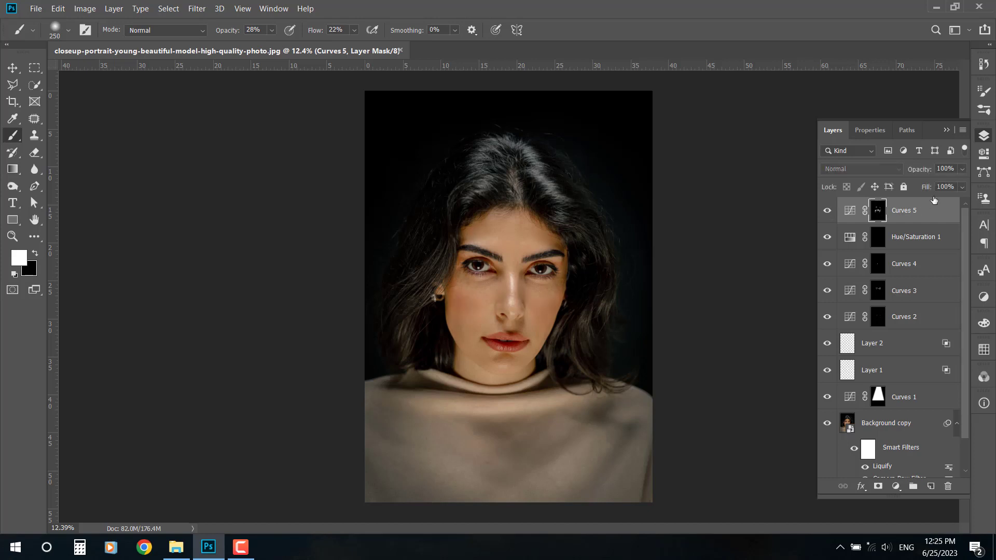
- Reduce the contour Curves layer to 63% Fill and 63% Opacity, and compare the portrait with and without it
{"action": "left_click", "coordinate": [963, 186]}
{"action": "left_click_drag", "start_coordinate": [941, 202], "coordinate": [939, 183]}
{"action": "left_click", "coordinate": [962, 169]}
{"action": "left_click", "coordinate": [940, 382]}
{"action": "left_click", "coordinate": [827, 211]}
{"action": "left_click", "coordinate": [826, 211]}
{"action": "left_click", "coordinate": [826, 211]}
{"action": "left_click", "coordinate": [826, 211]}
{"action": "left_click", "coordinate": [826, 211]}
{"action": "left_click", "coordinate": [827, 211]}
- Add a brightening Curves adjustment layer above the contour layer and invert its mask to black
{"action": "key", "text": "ctrl+plus"}
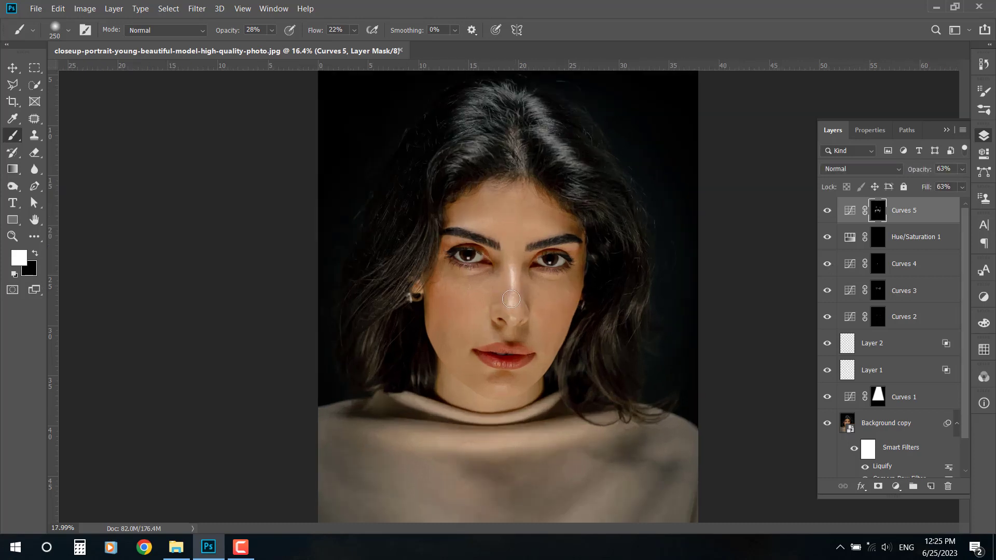
{"action": "left_click", "coordinate": [896, 486]}
{"action": "left_click", "coordinate": [901, 318]}
{"action": "left_click_drag", "start_coordinate": [894, 258], "coordinate": [893, 246]}
{"action": "left_click", "coordinate": [833, 130]}
{"action": "key", "text": "ctrl+i"}
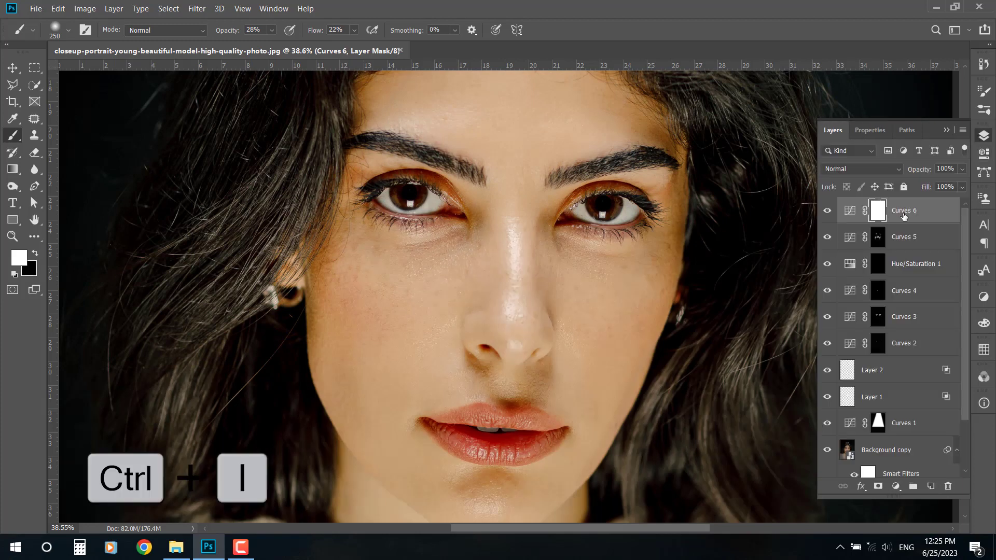
- Paint white down the nose bridge on the brightening Curves mask with a soft 175 px brush at 100% opacity and flow
{"action": "scroll", "coordinate": [512, 242], "scroll_direction": "up", "scroll_amount": 2}
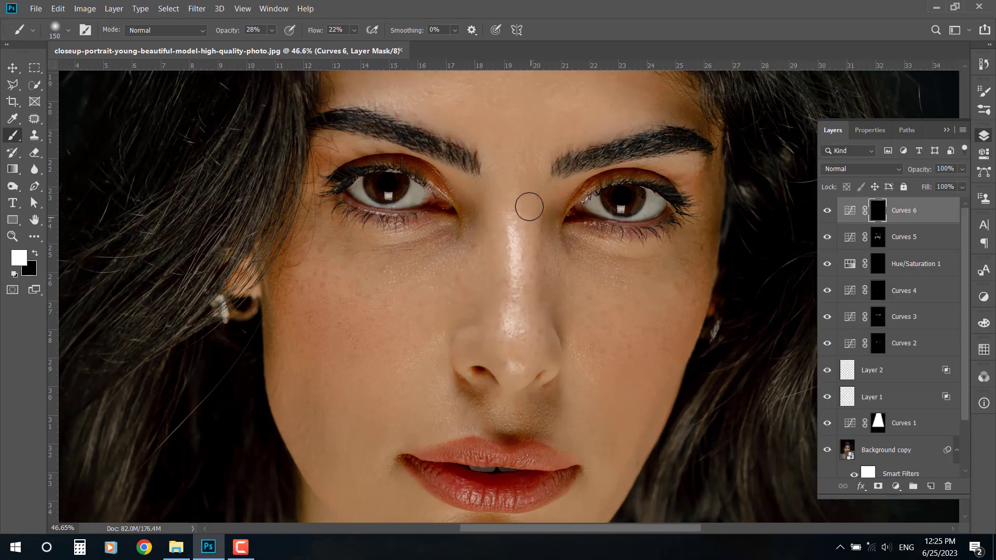
{"action": "left_click_drag", "start_coordinate": [514, 246], "coordinate": [520, 343]}
{"action": "left_click_drag", "start_coordinate": [240, 37], "coordinate": [291, 37]}
{"action": "left_click_drag", "start_coordinate": [315, 32], "coordinate": [374, 39]}
{"action": "left_click_drag", "start_coordinate": [513, 184], "coordinate": [519, 343]}
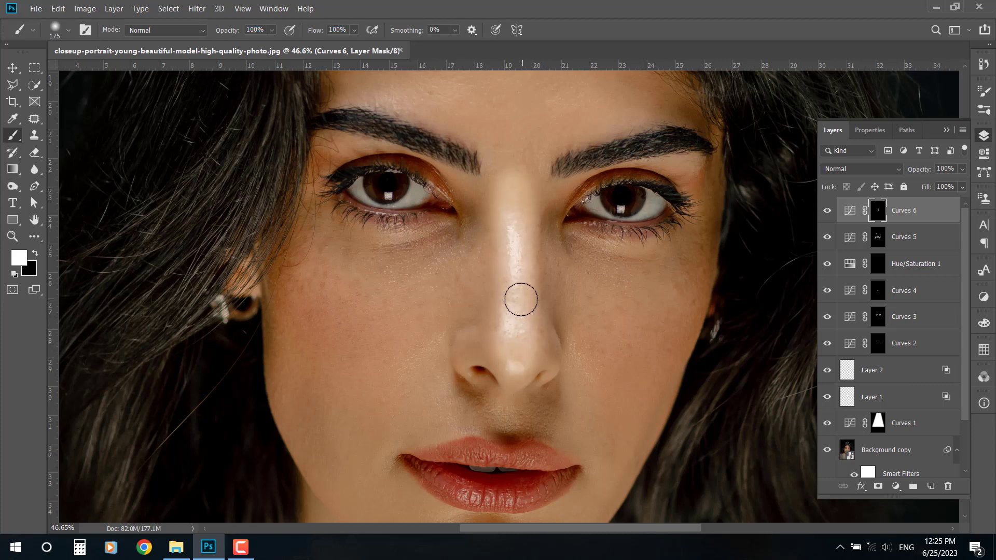
- Reduce the nose-highlight Curves layer to 51% Fill and feather its mask by 76 px
{"action": "left_click", "coordinate": [962, 187]}
{"action": "left_click_drag", "start_coordinate": [945, 201], "coordinate": [936, 202]}
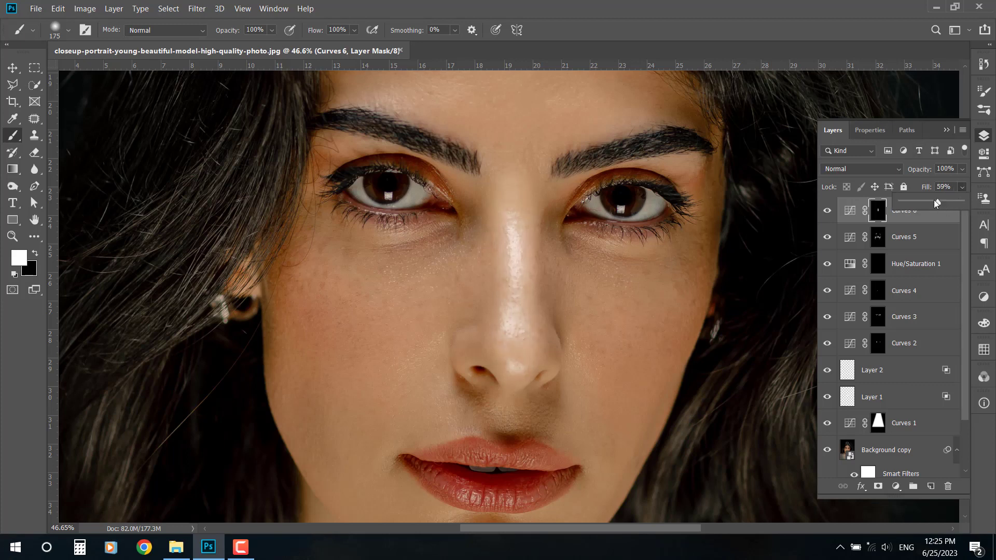
{"action": "left_click", "coordinate": [869, 130]}
{"action": "left_click_drag", "start_coordinate": [827, 256], "coordinate": [979, 260]}
{"action": "left_click_drag", "start_coordinate": [916, 256], "coordinate": [901, 258]}
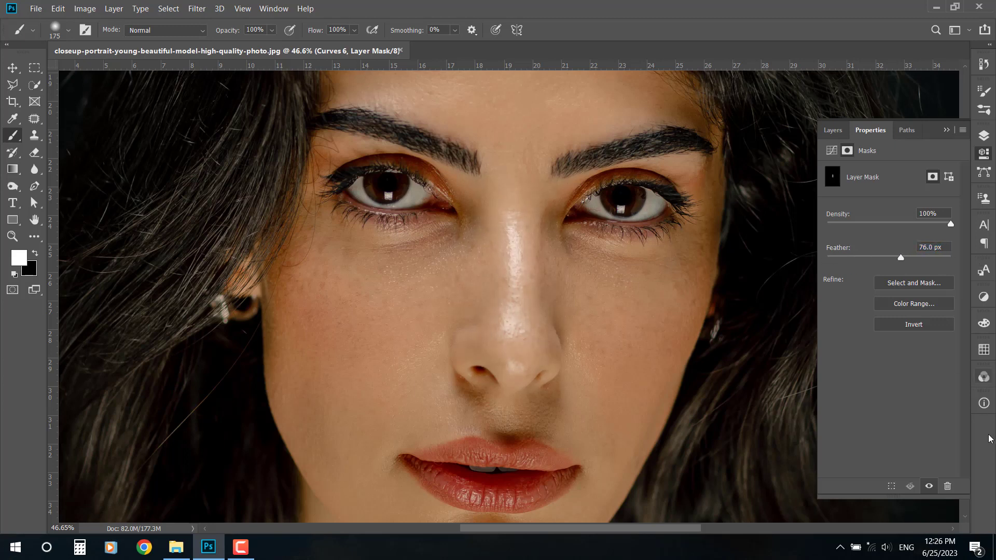
{"action": "left_click", "coordinate": [983, 136]}
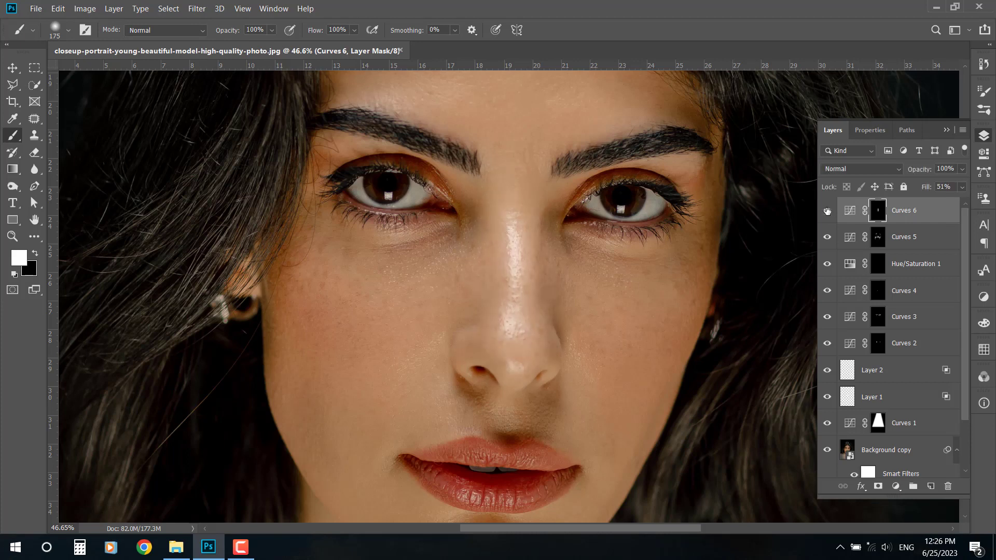
- Compare the full portrait with and without the nose-highlight Curves layer
{"action": "scroll", "coordinate": [646, 260], "scroll_direction": "down", "scroll_amount": 2}
{"action": "scroll", "coordinate": [646, 259], "scroll_direction": "down", "scroll_amount": 3}
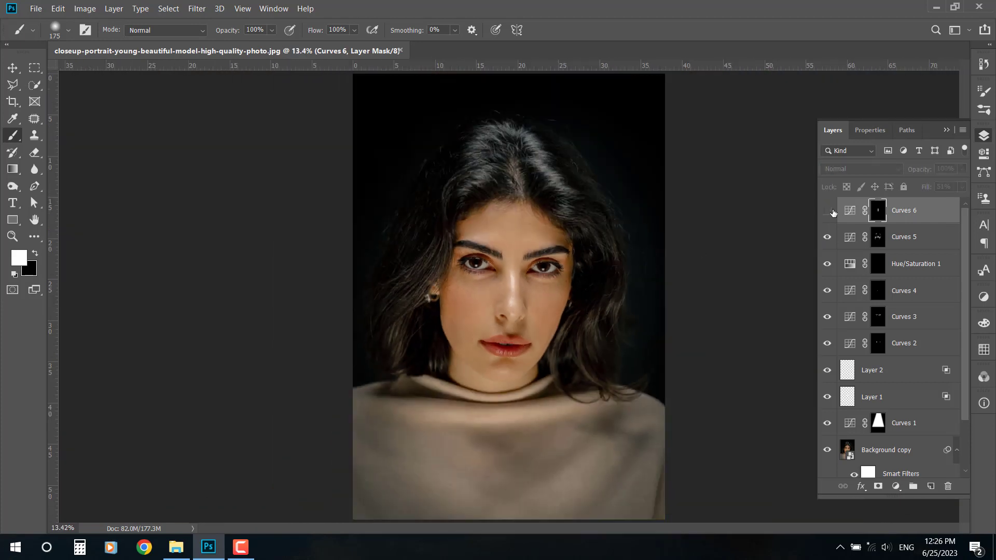
{"action": "scroll", "coordinate": [662, 288], "scroll_direction": "down", "scroll_amount": 1}
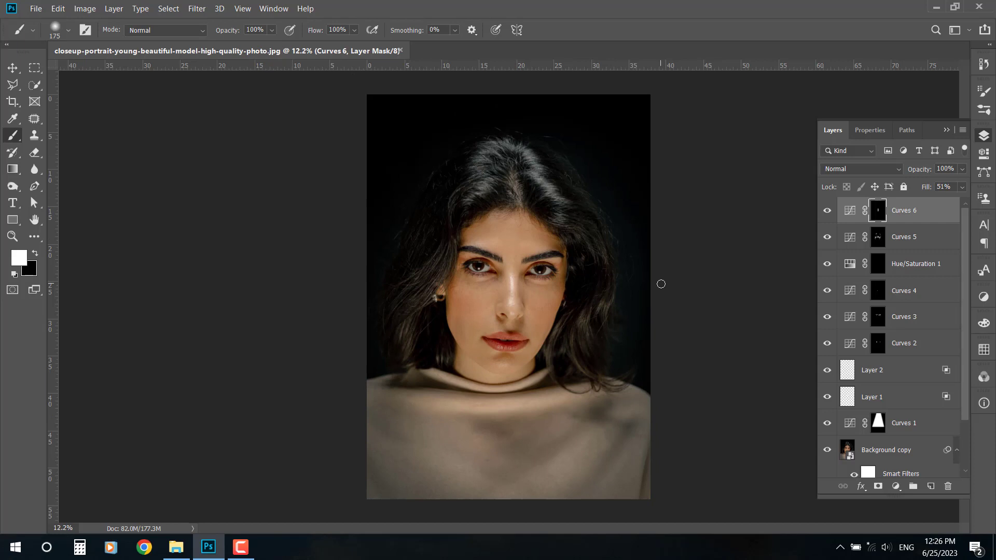
- Add a Hue/Saturation adjustment layer above the nose-highlight Curves layer, raising Yellows lightness to about +53 and slightly lowering Yellows saturation
{"action": "scroll", "coordinate": [661, 284], "scroll_direction": "up", "scroll_amount": 1}
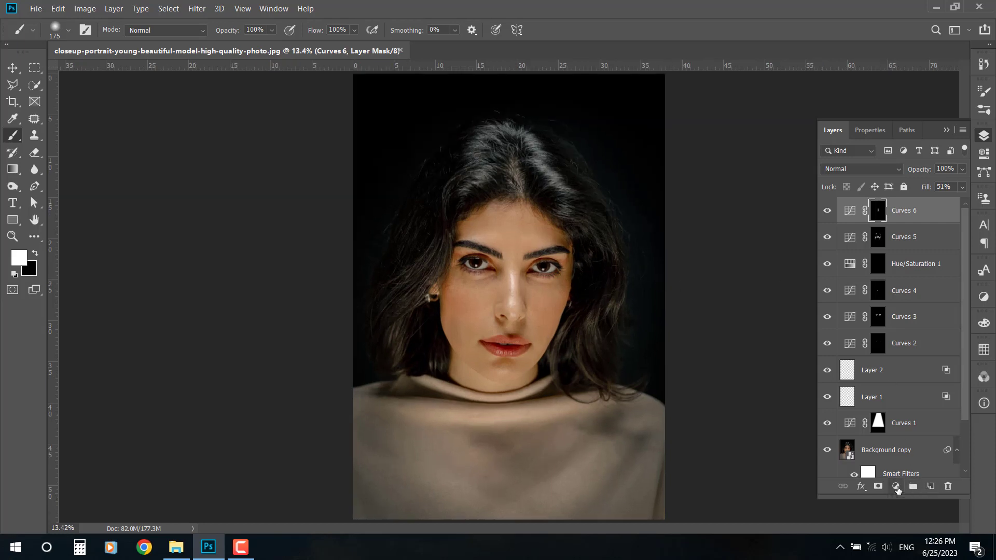
{"action": "left_click", "coordinate": [896, 486]}
{"action": "left_click", "coordinate": [920, 361]}
{"action": "scroll", "coordinate": [517, 275], "scroll_direction": "up", "scroll_amount": 8}
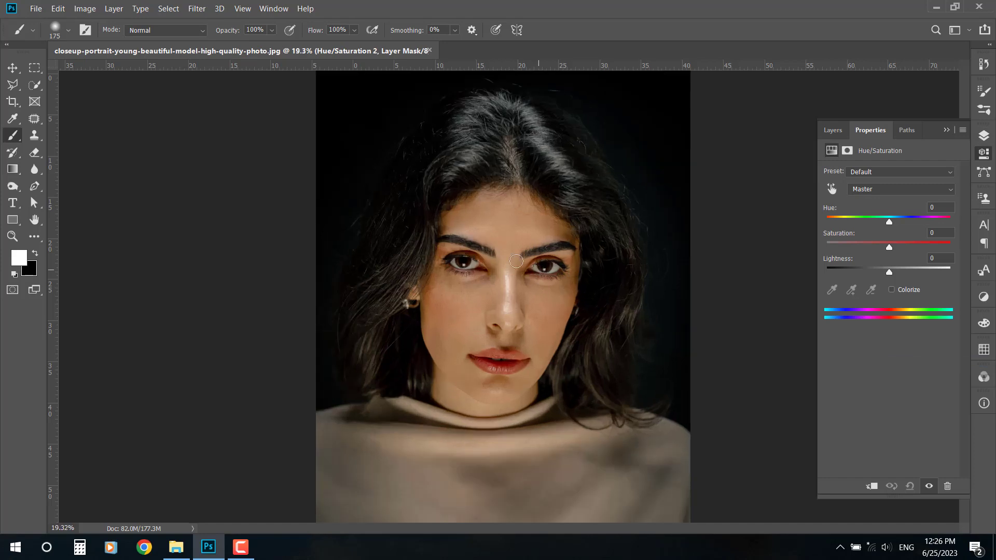
{"action": "left_click", "coordinate": [876, 190]}
{"action": "left_click", "coordinate": [881, 220]}
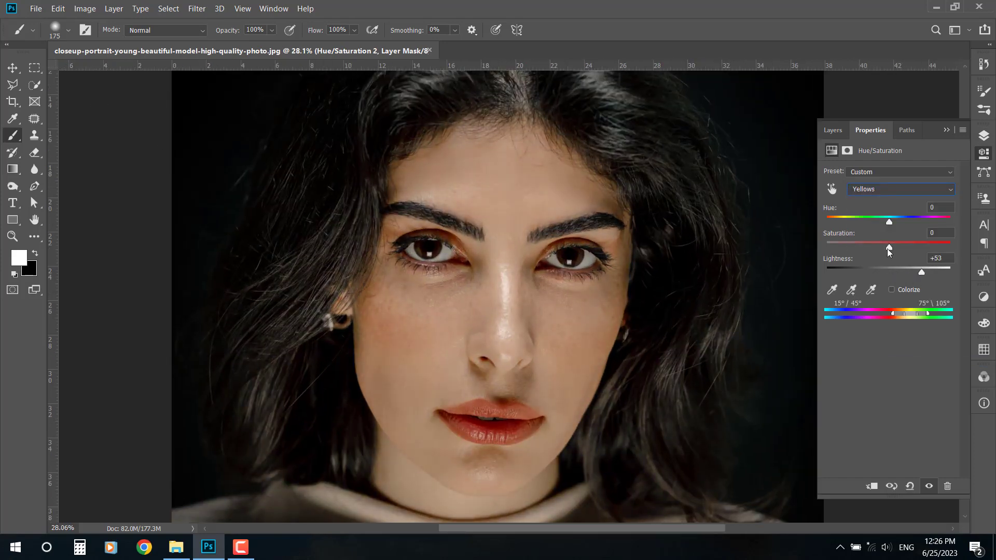
{"action": "left_click_drag", "start_coordinate": [874, 247], "coordinate": [877, 247]}
{"action": "left_click_drag", "start_coordinate": [921, 272], "coordinate": [920, 271]}
- Set the Reds to saturation -20 and lightness +19, and invert the Hue/Saturation layer's mask to black
{"action": "left_click", "coordinate": [901, 189]}
{"action": "left_click", "coordinate": [882, 202]}
{"action": "left_click_drag", "start_coordinate": [889, 271], "coordinate": [876, 246]}
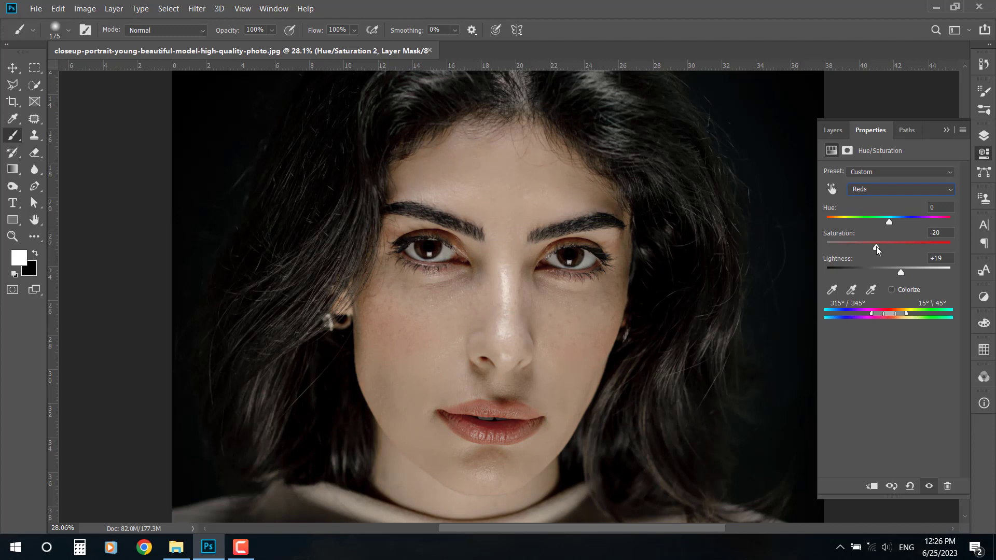
{"action": "key", "text": "F7"}
{"action": "key", "text": "ctrl+i"}
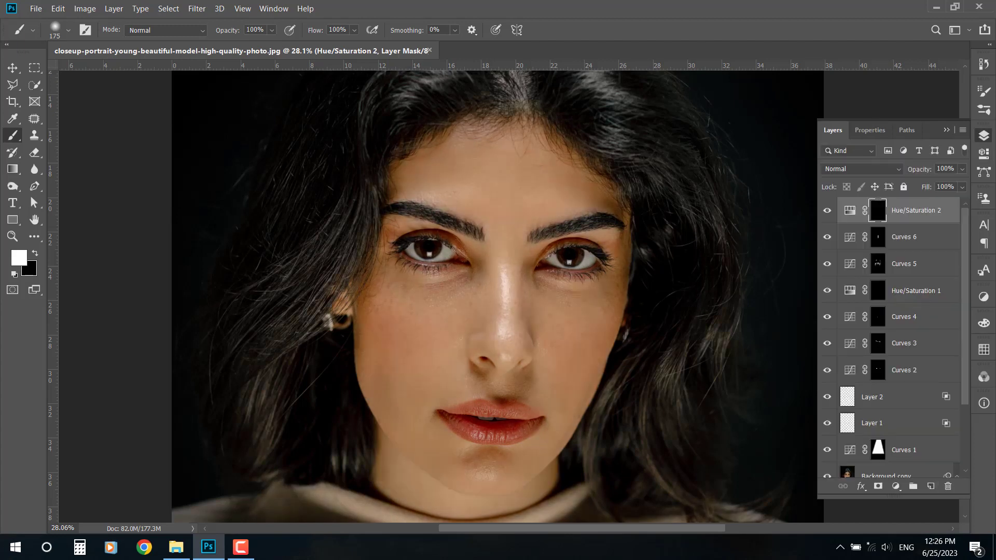
- Paint white on the new Hue/Saturation mask around the forehead, sides of the face and jawline with a soft 200 px brush at 6% flow
{"action": "scroll", "coordinate": [656, 278], "scroll_direction": "up", "scroll_amount": 1}
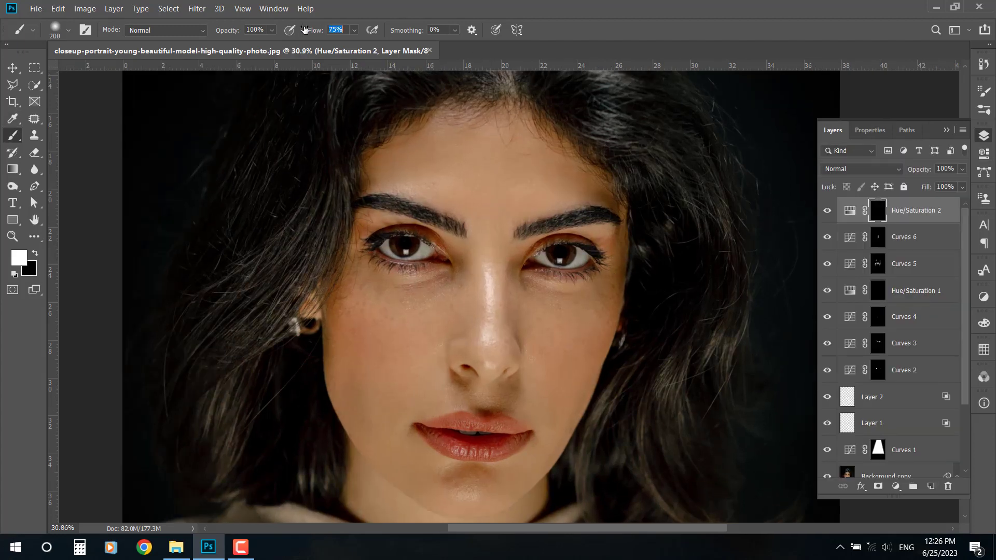
{"action": "type", "text": "6"}
{"action": "key", "text": "Return"}
{"action": "mouse_move", "coordinate": [424, 119]}
{"action": "left_mouse_down"}
{"action": "mouse_move", "coordinate": [370, 162]}
{"action": "mouse_move", "coordinate": [357, 193]}
{"action": "left_mouse_up"}
{"action": "mouse_move", "coordinate": [343, 281]}
{"action": "left_mouse_down"}
{"action": "mouse_move", "coordinate": [320, 339]}
{"action": "mouse_move", "coordinate": [321, 375]}
{"action": "mouse_move", "coordinate": [346, 246]}
{"action": "mouse_move", "coordinate": [340, 230]}
{"action": "mouse_move", "coordinate": [377, 135]}
{"action": "mouse_move", "coordinate": [358, 145]}
{"action": "mouse_move", "coordinate": [534, 107]}
{"action": "mouse_move", "coordinate": [406, 108]}
{"action": "left_mouse_up"}
{"action": "mouse_move", "coordinate": [560, 143]}
{"action": "left_mouse_down"}
{"action": "mouse_move", "coordinate": [605, 192]}
{"action": "mouse_move", "coordinate": [633, 210]}
{"action": "mouse_move", "coordinate": [611, 197]}
{"action": "mouse_move", "coordinate": [616, 284]}
{"action": "mouse_move", "coordinate": [622, 248]}
{"action": "mouse_move", "coordinate": [610, 285]}
{"action": "mouse_move", "coordinate": [617, 313]}
{"action": "left_mouse_up"}
{"action": "mouse_move", "coordinate": [616, 273]}
{"action": "left_mouse_down"}
{"action": "mouse_move", "coordinate": [633, 231]}
{"action": "mouse_move", "coordinate": [611, 189]}
{"action": "mouse_move", "coordinate": [590, 185]}
{"action": "mouse_move", "coordinate": [594, 158]}
{"action": "mouse_move", "coordinate": [563, 136]}
{"action": "mouse_move", "coordinate": [588, 157]}
{"action": "mouse_move", "coordinate": [629, 252]}
{"action": "left_mouse_up"}
{"action": "key", "text": "bracketright"}
{"action": "key", "text": "bracketright"}
{"action": "left_click_drag", "start_coordinate": [520, 451], "coordinate": [444, 336]}
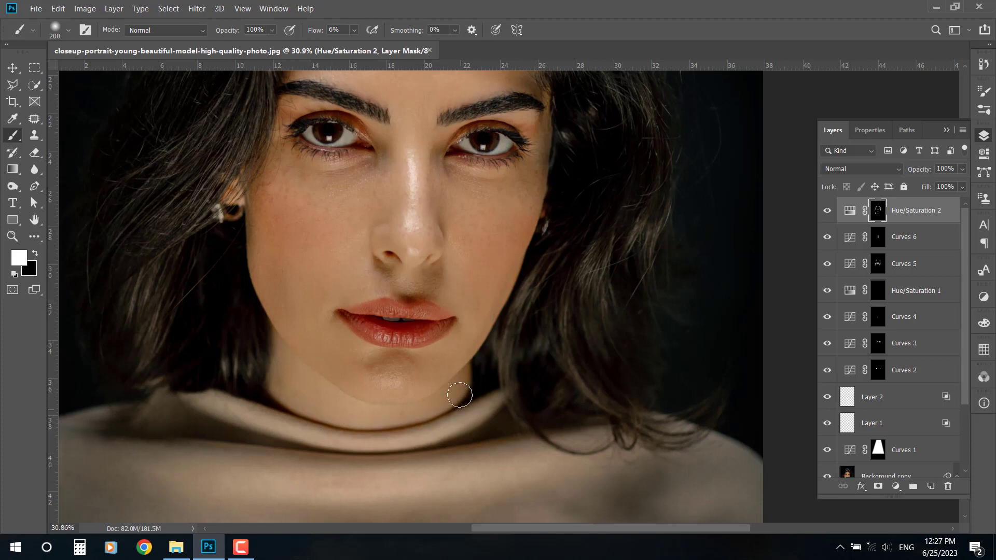
{"action": "left_click_drag", "start_coordinate": [513, 361], "coordinate": [493, 429]}
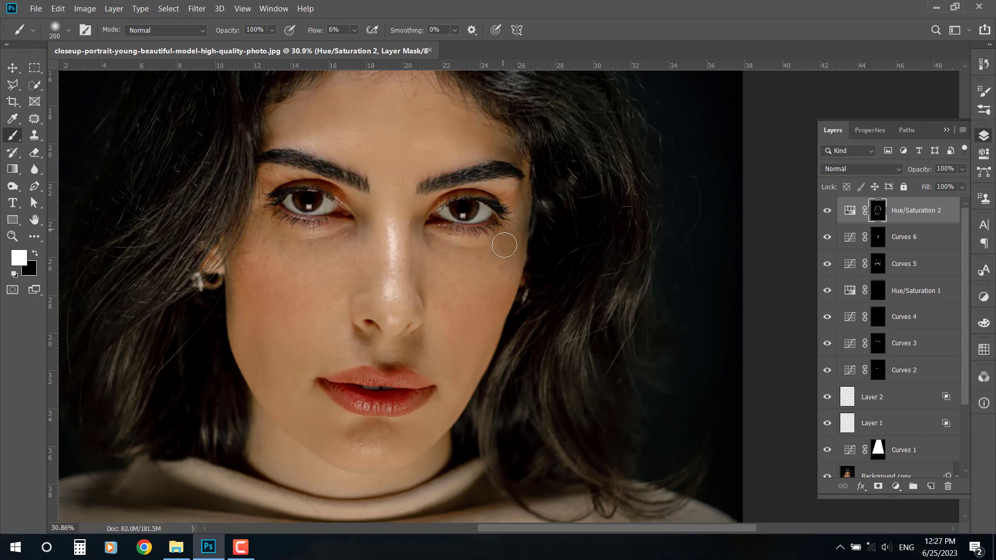
{"action": "left_click_drag", "start_coordinate": [546, 242], "coordinate": [537, 340]}
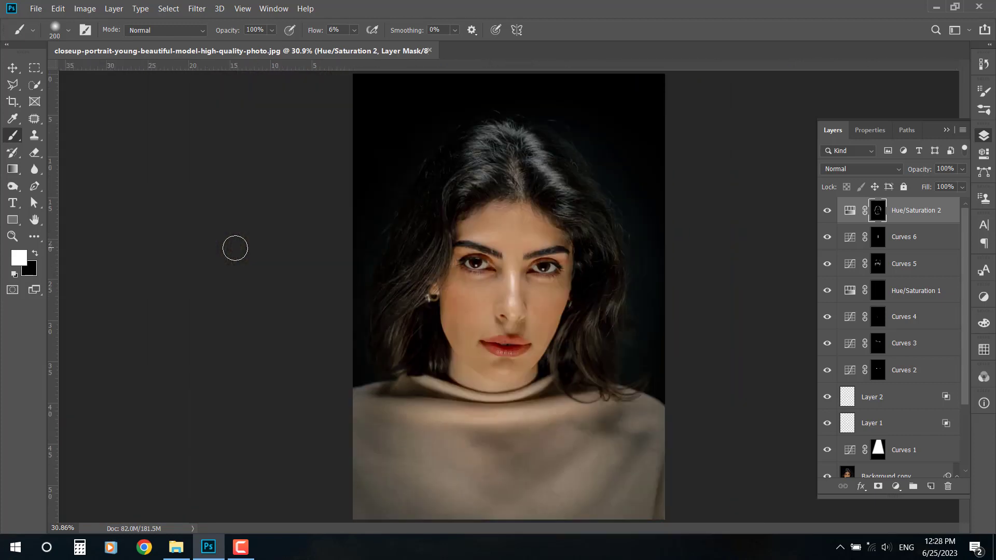
- Compare the full portrait with and without the skin-toning Hue/Saturation layer
{"action": "key", "text": "ctrl+0"}
{"action": "left_click", "coordinate": [827, 210]}
{"action": "left_click", "coordinate": [828, 212]}
{"action": "left_click", "coordinate": [829, 212]}
{"action": "left_click", "coordinate": [828, 212]}
{"action": "left_click", "coordinate": [828, 212]}
{"action": "left_click", "coordinate": [828, 211]}
- Compare the finished retouch with the original Background layer
{"action": "scroll", "coordinate": [814, 332], "scroll_direction": "down", "scroll_amount": 1}
{"action": "scroll", "coordinate": [826, 415], "scroll_direction": "down", "scroll_amount": 3}
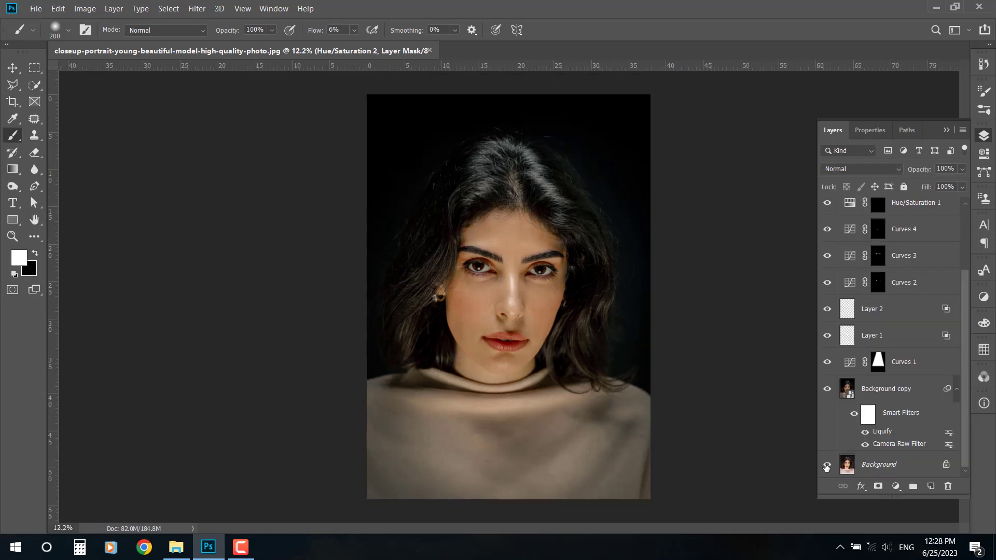